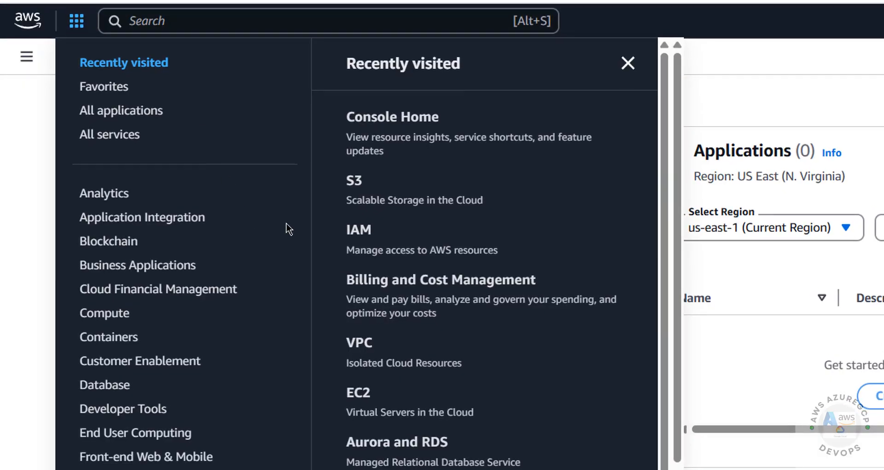
Search the console for 'rds' and open the Aurora and RDS dashboard.
{"action": "left_click", "coordinate": [122, 387]}
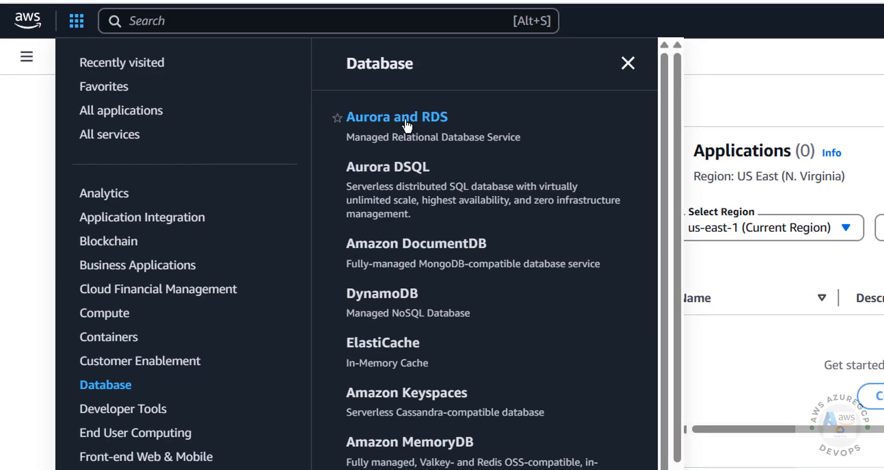
{"action": "left_click", "coordinate": [753, 83]}
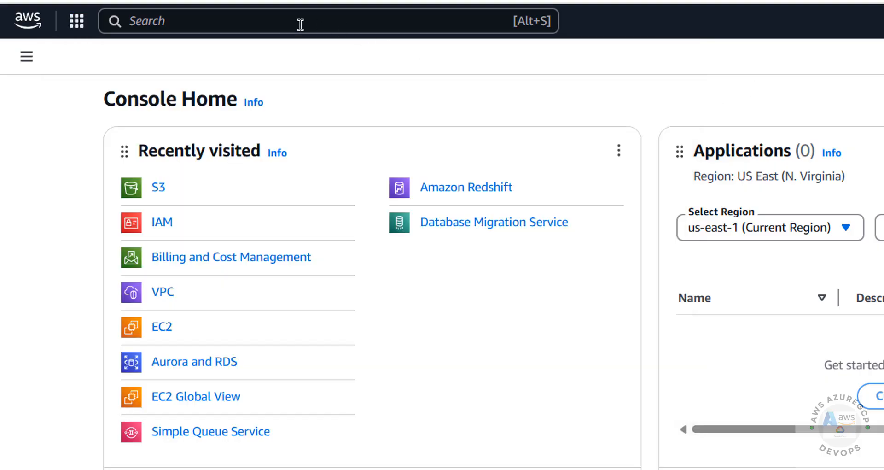
{"action": "left_click", "coordinate": [299, 24]}
{"action": "type", "text": "au"}
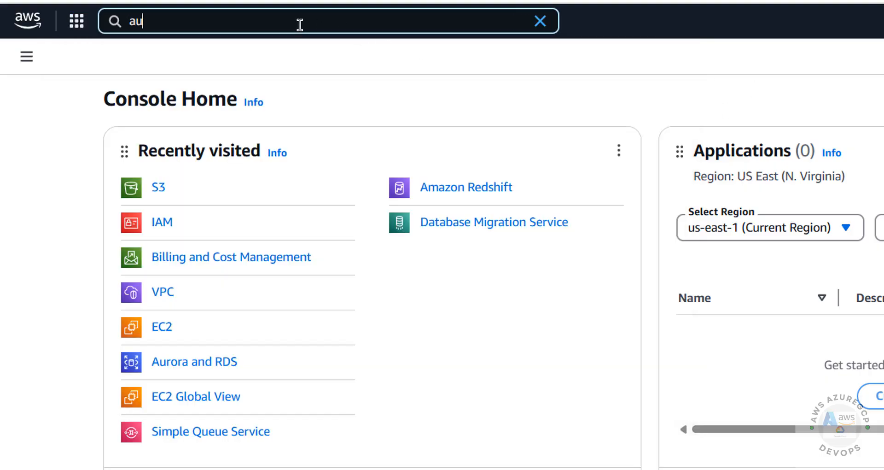
{"action": "key", "text": "BackSpace"}
{"action": "key", "text": "BackSpace"}
{"action": "type", "text": "rds"}
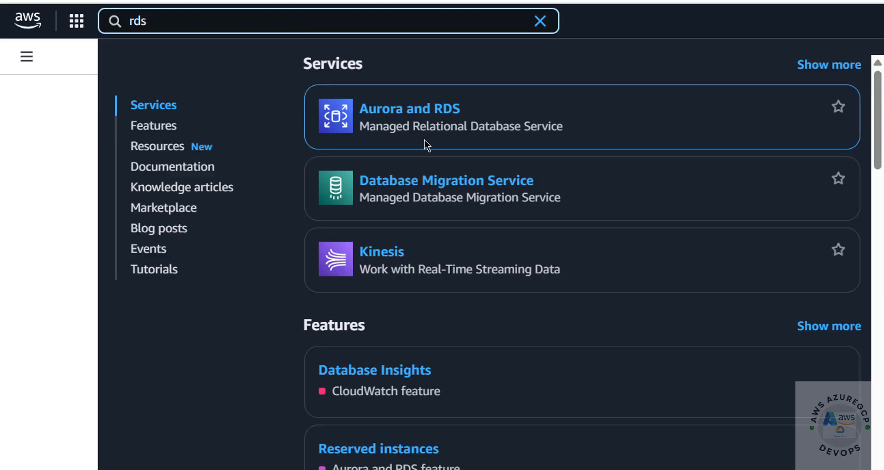
{"action": "mouse_move", "coordinate": [432, 103]}
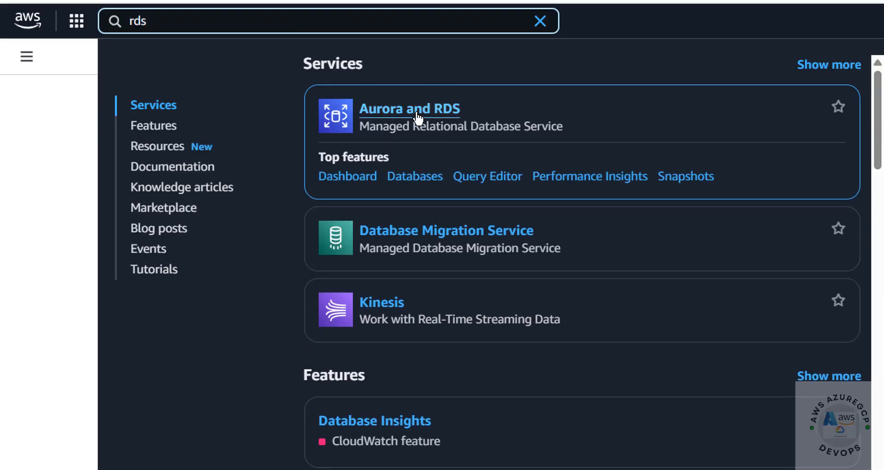
{"action": "left_click", "coordinate": [418, 111]}
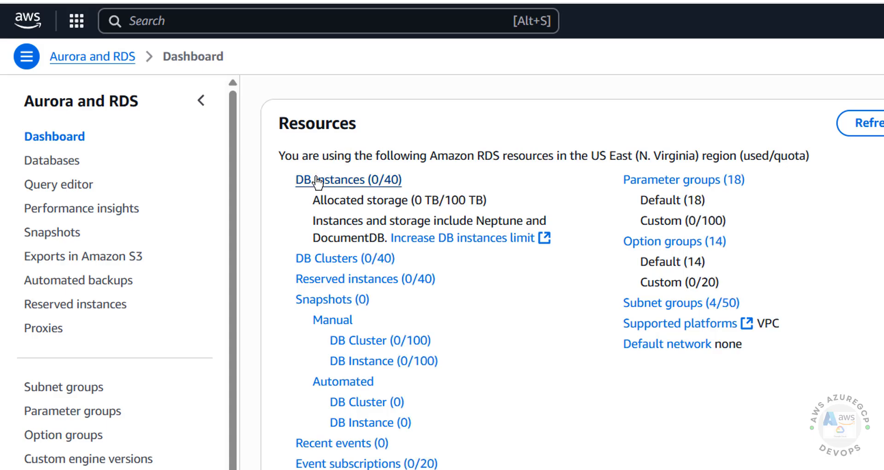
Go to DB Instances and start a new database with Create database.
{"action": "left_click", "coordinate": [318, 180]}
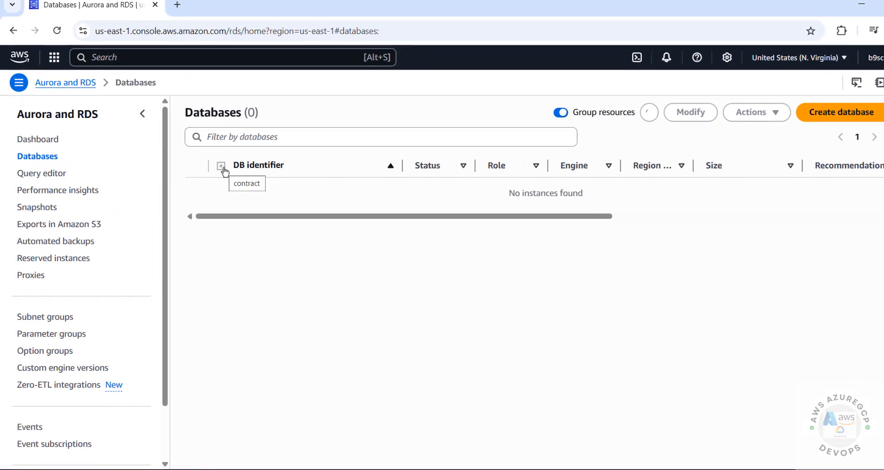
{"action": "left_click", "coordinate": [800, 118]}
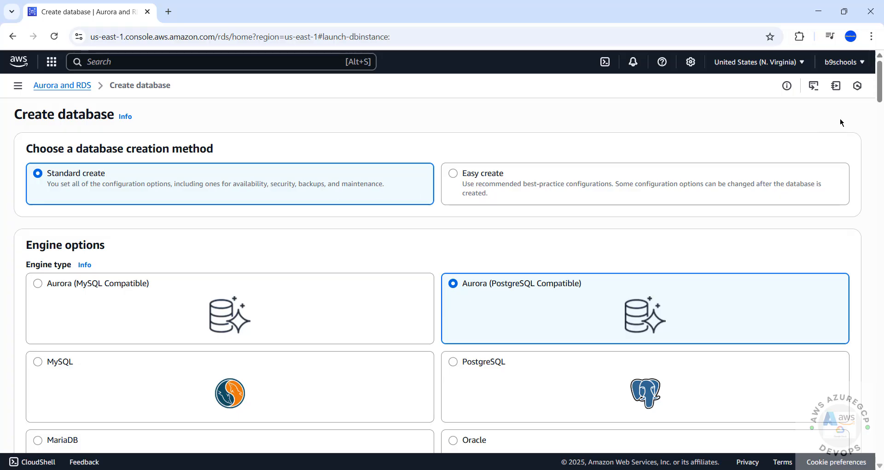
Choose Microsoft SQL Server as the engine, in Standard Edition.
{"action": "left_click_drag", "start_coordinate": [876, 96], "coordinate": [855, 133]}
{"action": "scroll", "coordinate": [855, 132], "scroll_direction": "up", "scroll_amount": 1}
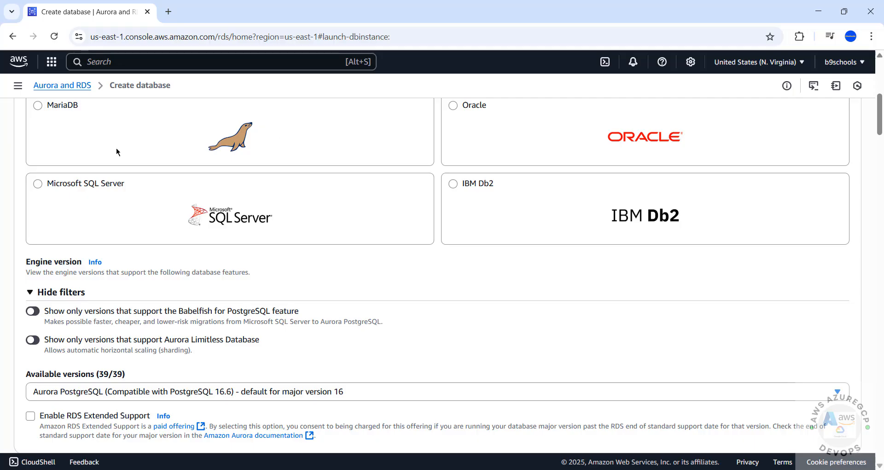
{"action": "left_click", "coordinate": [56, 189]}
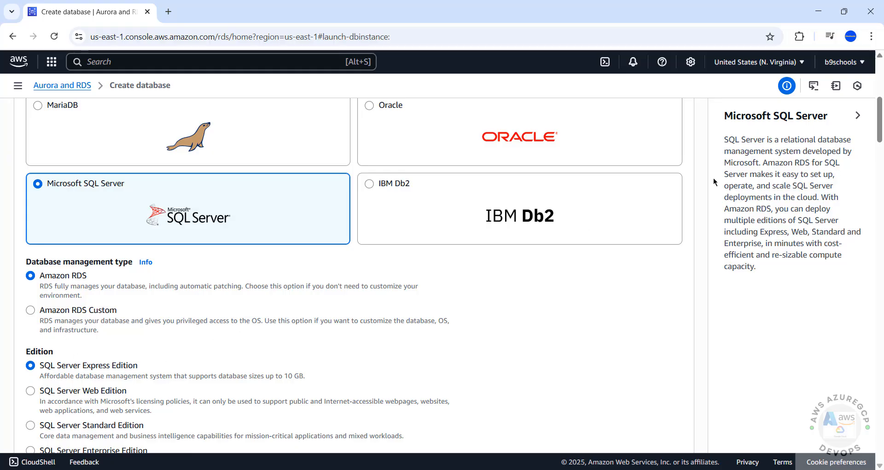
{"action": "scroll", "coordinate": [879, 109], "scroll_direction": "down", "scroll_amount": 3}
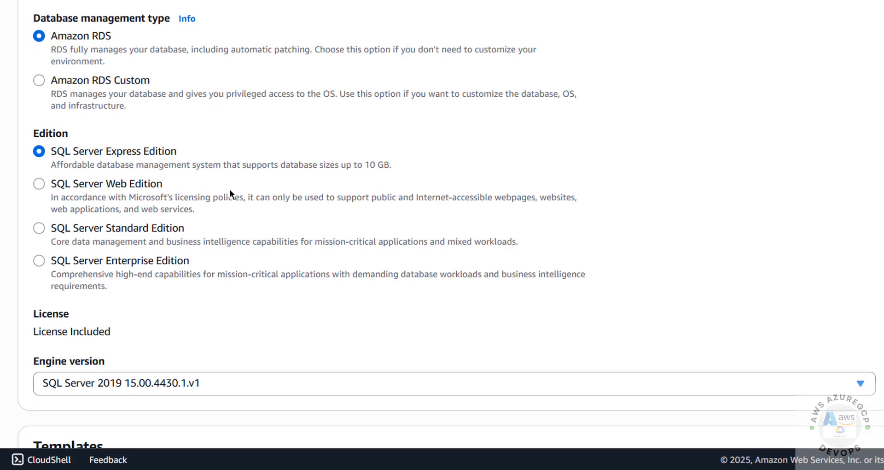
{"action": "left_click", "coordinate": [106, 228]}
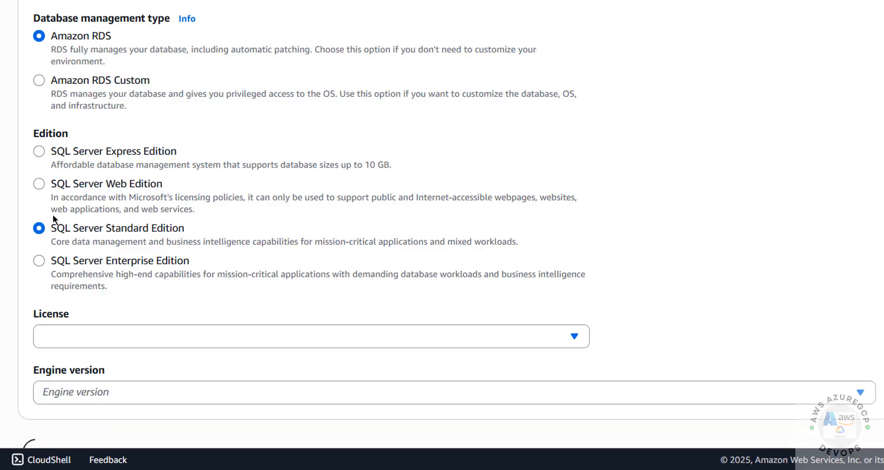
Pick engine version SQL Server 2022 16.00.4185.3.v1 and the Dev/Test template.
{"action": "scroll", "coordinate": [219, 276], "scroll_direction": "down", "scroll_amount": 4}
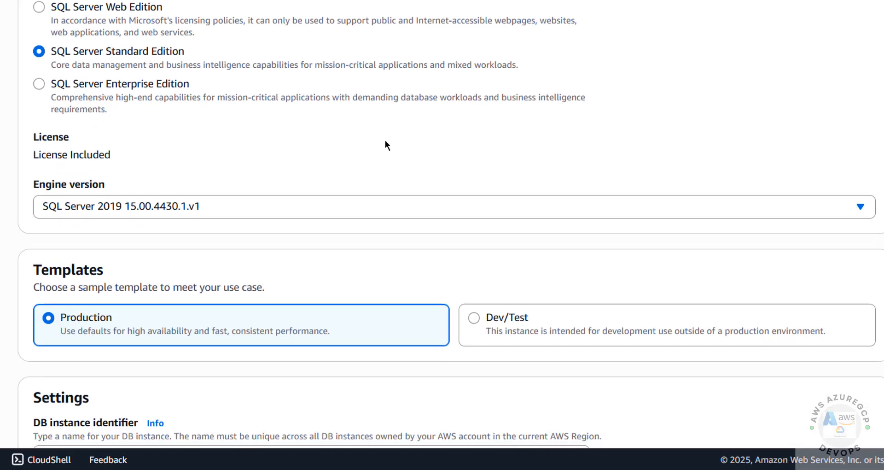
{"action": "left_click", "coordinate": [54, 206]}
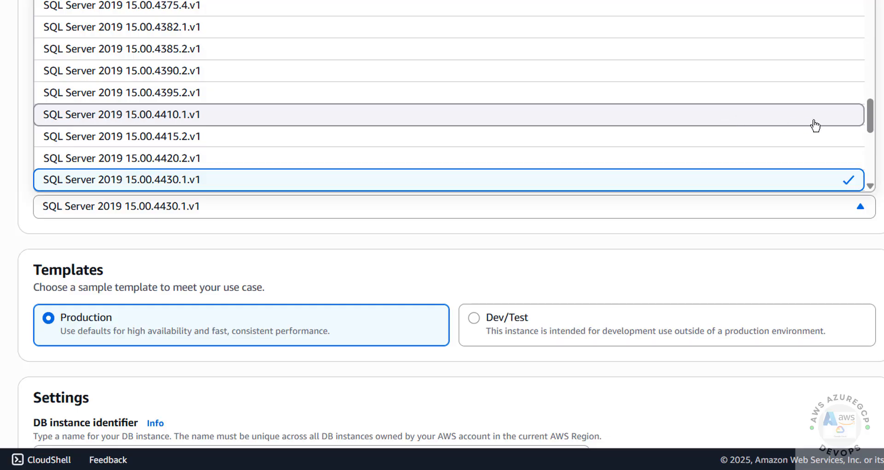
{"action": "left_click_drag", "start_coordinate": [870, 133], "coordinate": [869, 179]}
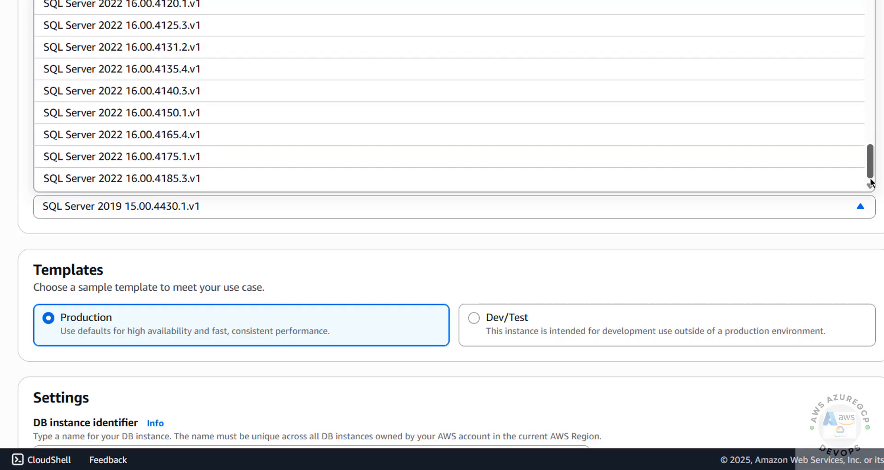
{"action": "left_click", "coordinate": [208, 184]}
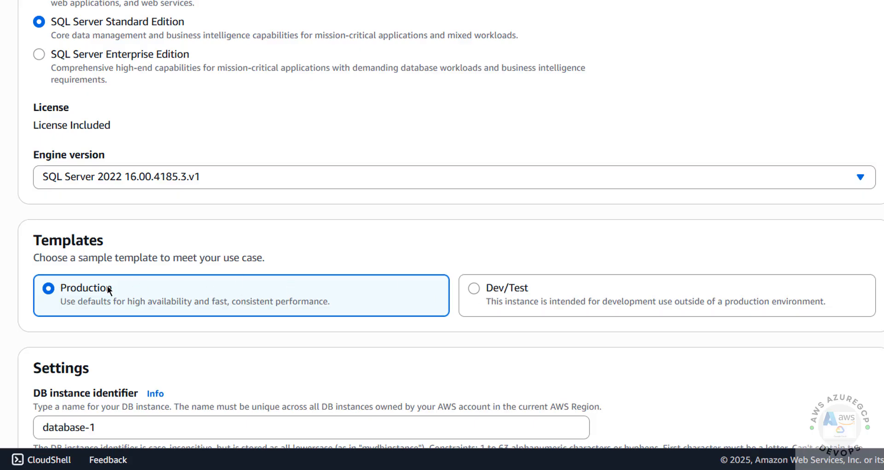
{"action": "left_click", "coordinate": [474, 287]}
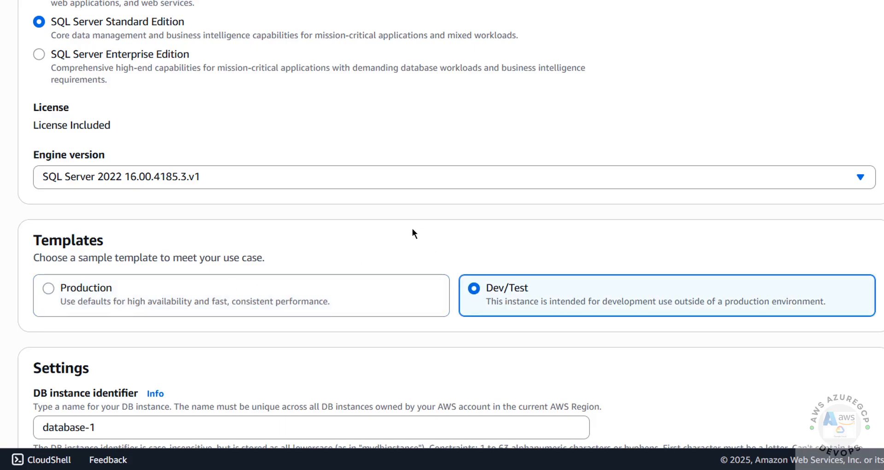
Rename the DB instance identifier from database-1 to 'awsrdsmssql2022'.
{"action": "scroll", "coordinate": [412, 228], "scroll_direction": "down", "scroll_amount": 3}
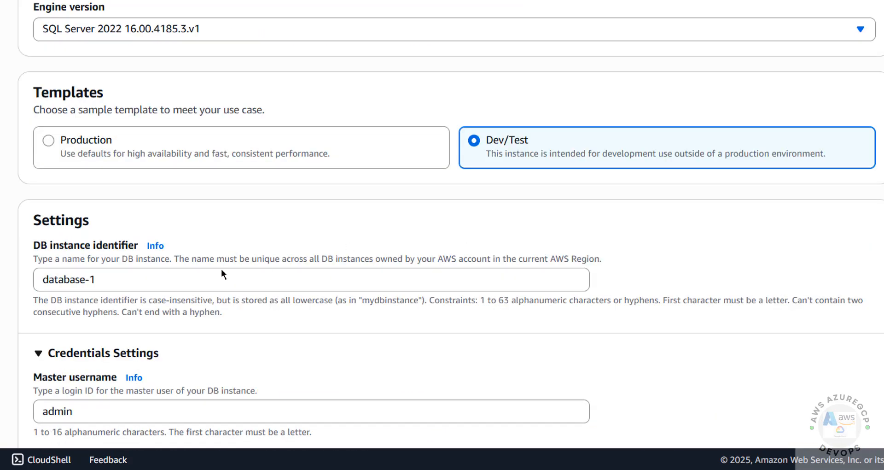
{"action": "left_click", "coordinate": [131, 283]}
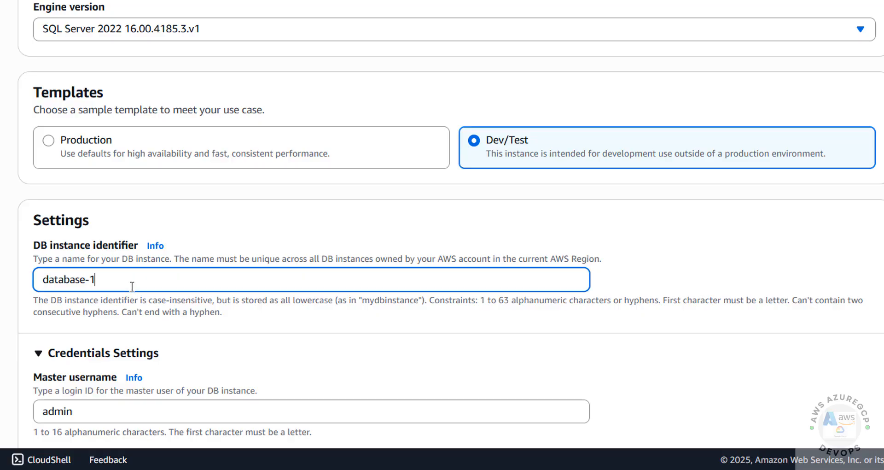
{"action": "left_click_drag", "start_coordinate": [131, 283], "coordinate": [30, 288]}
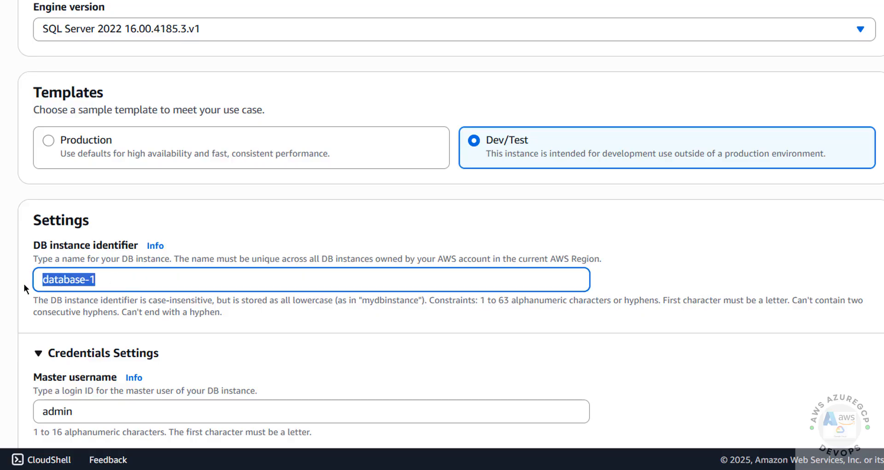
{"action": "type", "text": "awsrds"}
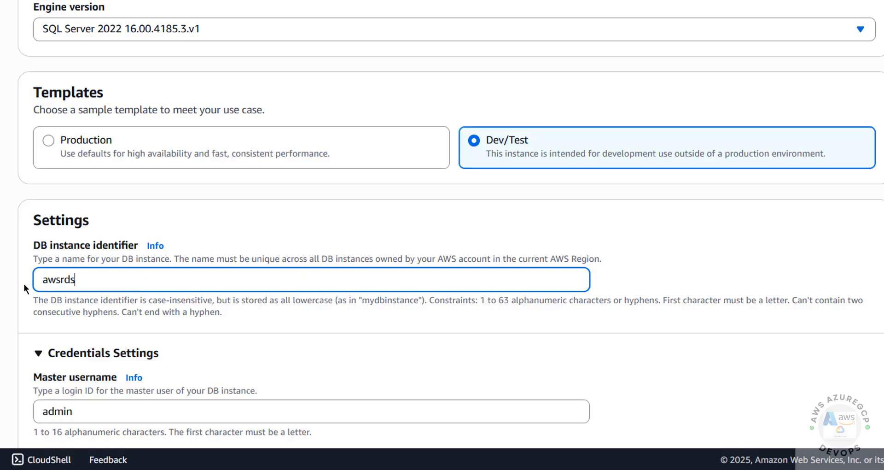
{"action": "type", "text": "mssql2022"}
Review Credentials Settings: master username admin, managed in AWS Secrets Manager.
{"action": "scroll", "coordinate": [441, 226], "scroll_direction": "down", "scroll_amount": 6}
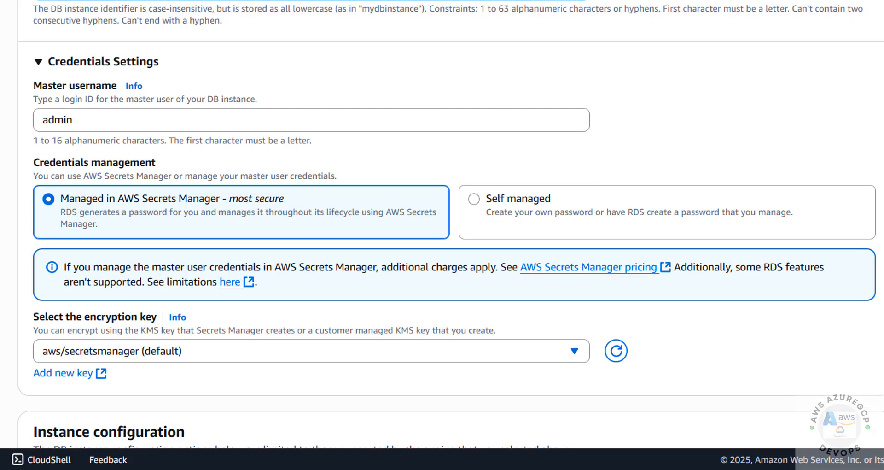
{"action": "left_click_drag", "start_coordinate": [130, 121], "coordinate": [26, 121]}
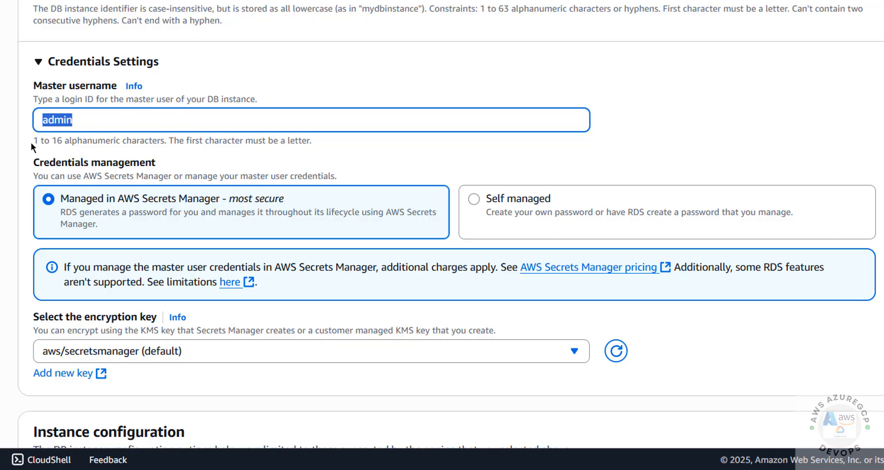
{"action": "left_click_drag", "start_coordinate": [32, 142], "coordinate": [122, 141]}
{"action": "left_click", "coordinate": [48, 200]}
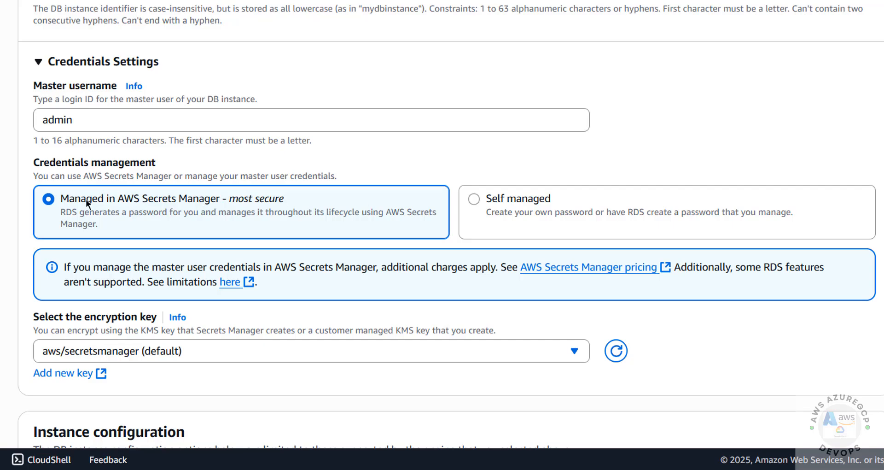
Switch credentials management to Self managed, without auto-generated password.
{"action": "left_click", "coordinate": [474, 198]}
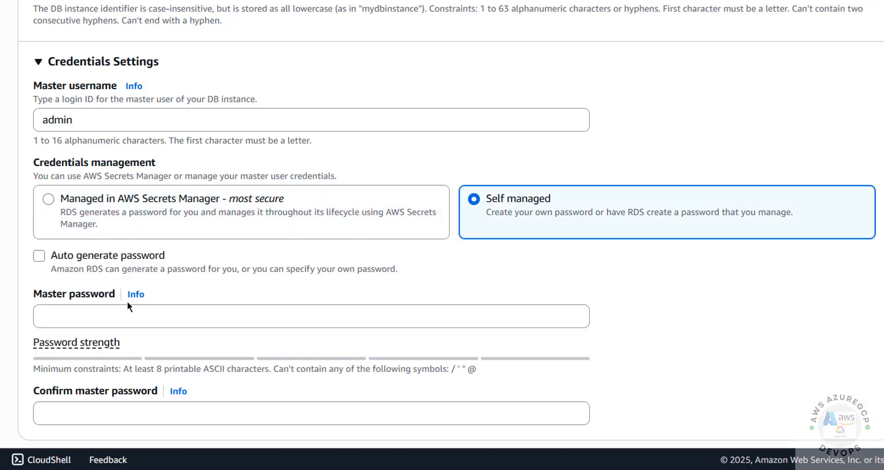
{"action": "left_click", "coordinate": [40, 256]}
{"action": "left_click", "coordinate": [40, 256]}
Enter the master password and confirm it in the confirmation field.
{"action": "left_click", "coordinate": [58, 312]}
{"action": "key", "text": "ctrl+v"}
{"action": "key", "text": "ctrl+a"}
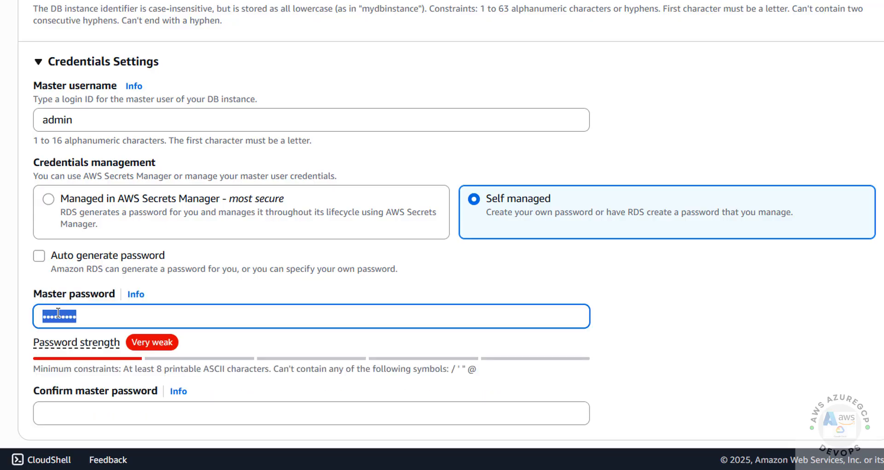
{"action": "key", "text": "BackSpace"}
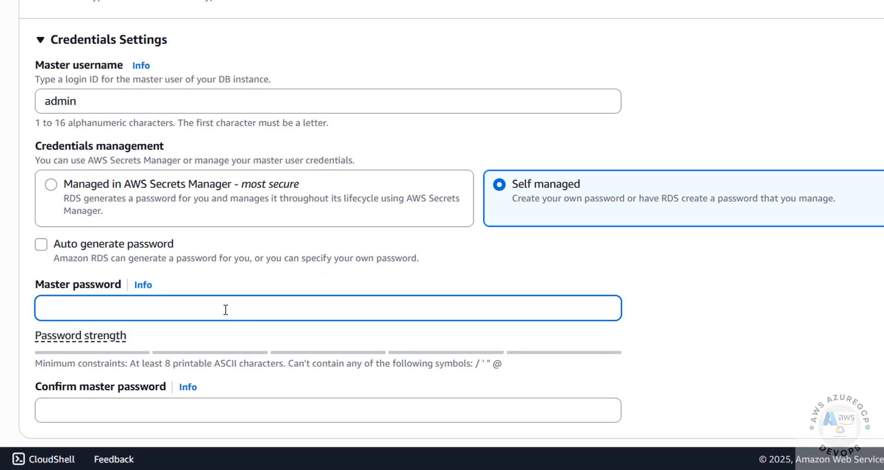
{"action": "type", "text": "•••••••••"}
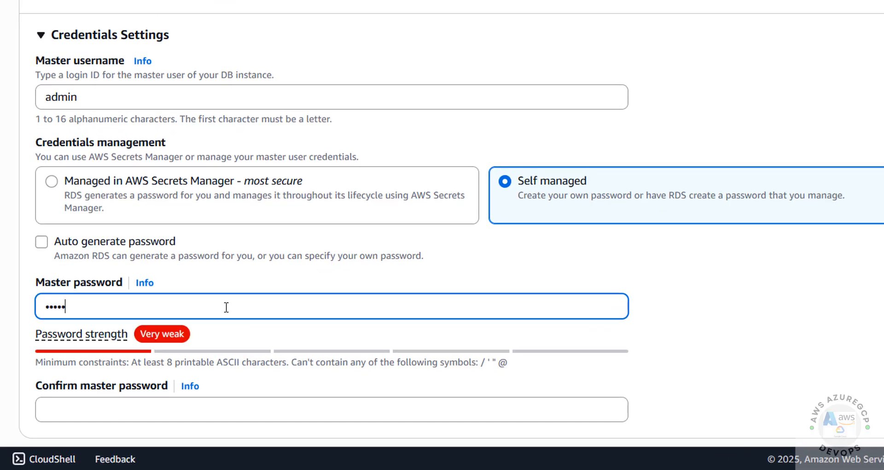
{"action": "key", "text": "Tab"}
{"action": "key", "text": "Tab"}
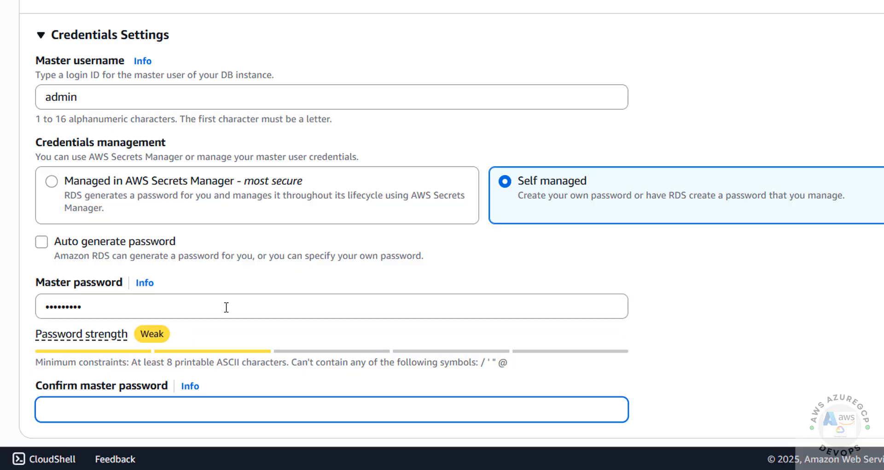
{"action": "type", "text": "•••••••••"}
{"action": "left_click", "coordinate": [751, 363]}
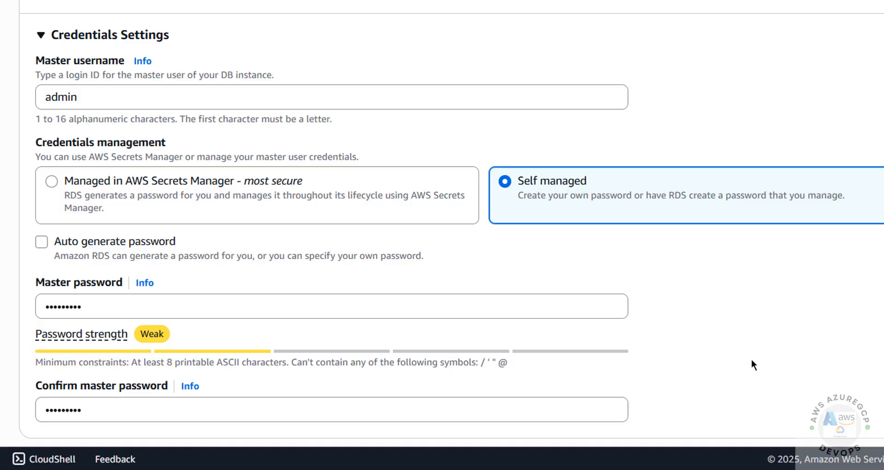
{"action": "scroll", "coordinate": [752, 363], "scroll_direction": "down", "scroll_amount": 1}
Choose the db.m5.large standard instance class.
{"action": "scroll", "coordinate": [752, 360], "scroll_direction": "down", "scroll_amount": 6}
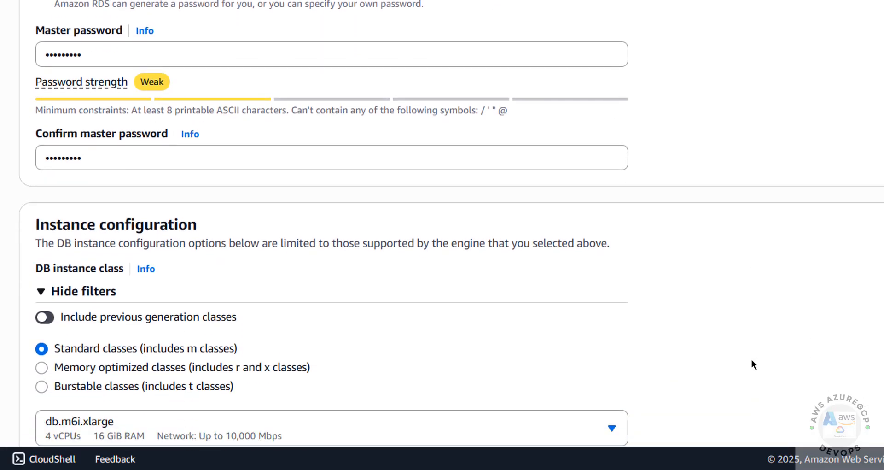
{"action": "scroll", "coordinate": [753, 365], "scroll_direction": "down", "scroll_amount": 1}
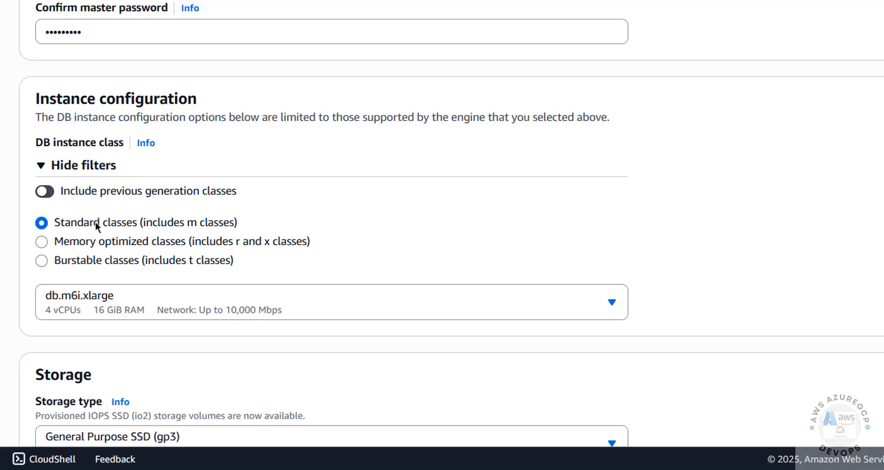
{"action": "left_click", "coordinate": [38, 260]}
{"action": "left_click", "coordinate": [152, 223]}
{"action": "scroll", "coordinate": [171, 202], "scroll_direction": "down", "scroll_amount": 1}
{"action": "left_click", "coordinate": [61, 282]}
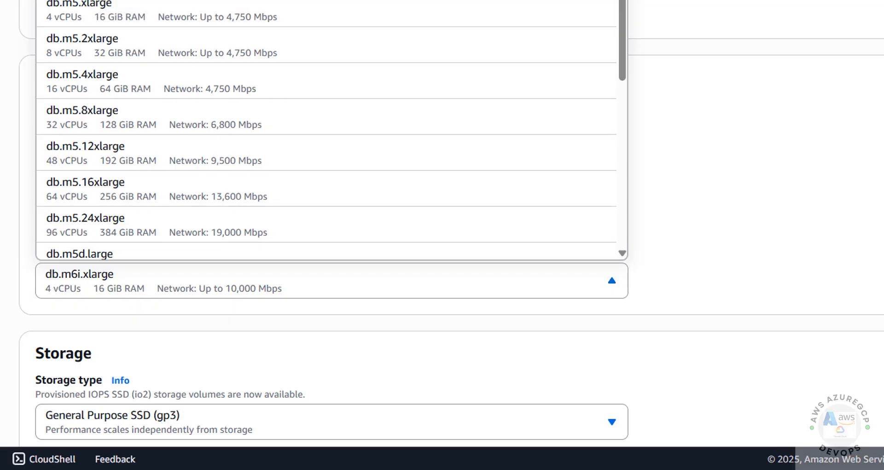
{"action": "left_click", "coordinate": [182, 0]}
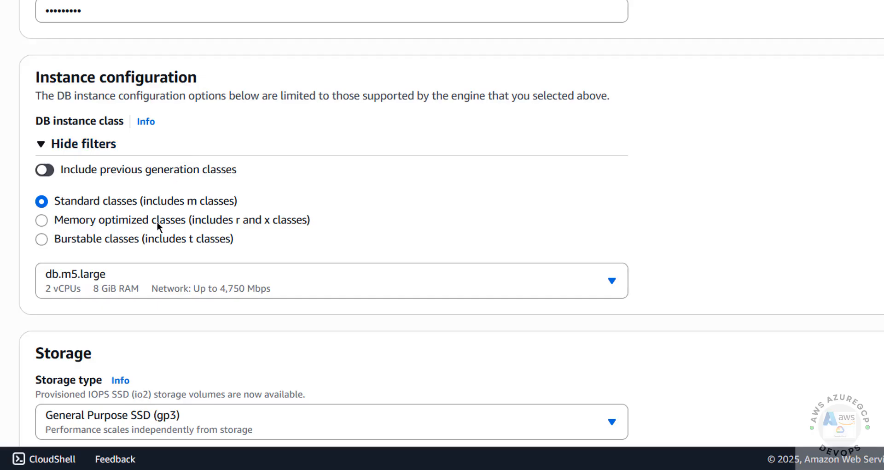
Set the storage type to General Purpose SSD (gp2).
{"action": "scroll", "coordinate": [142, 164], "scroll_direction": "down", "scroll_amount": 2}
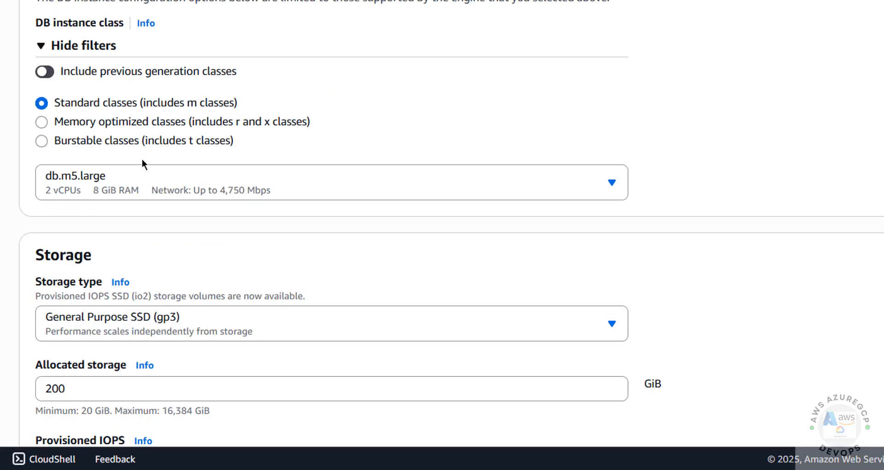
{"action": "scroll", "coordinate": [142, 163], "scroll_direction": "up", "scroll_amount": 1}
{"action": "scroll", "coordinate": [142, 163], "scroll_direction": "down", "scroll_amount": 6}
{"action": "scroll", "coordinate": [257, 112], "scroll_direction": "up", "scroll_amount": 1}
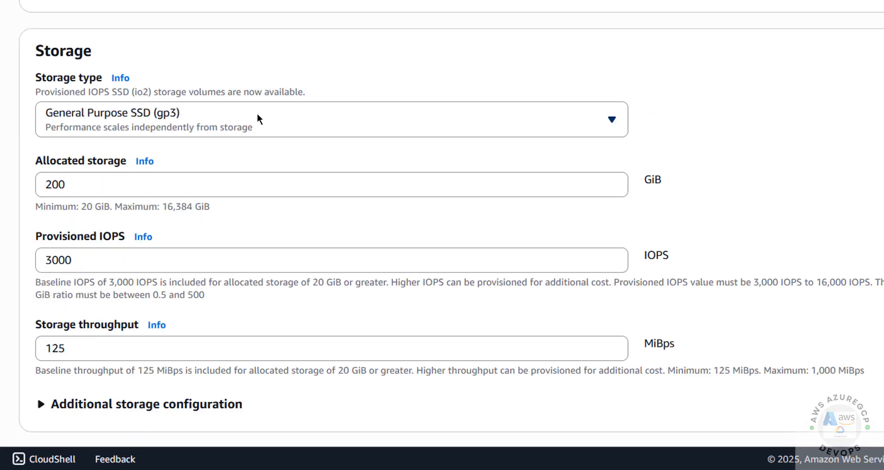
{"action": "left_click", "coordinate": [256, 111]}
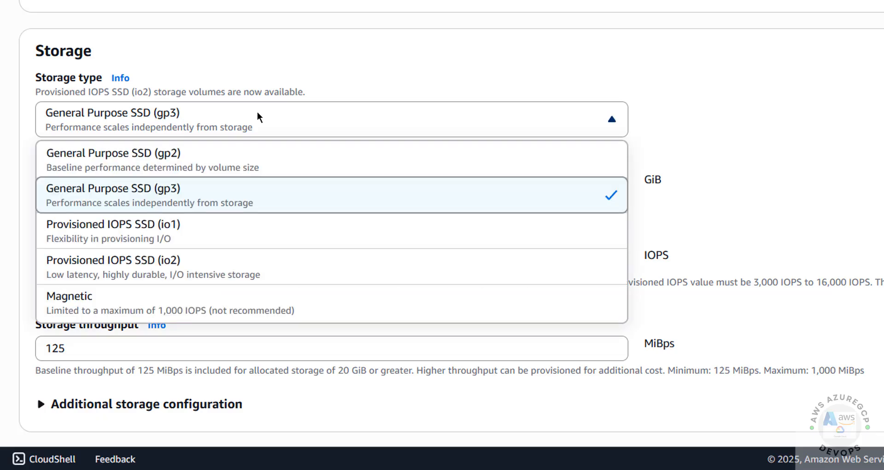
{"action": "left_click", "coordinate": [199, 160]}
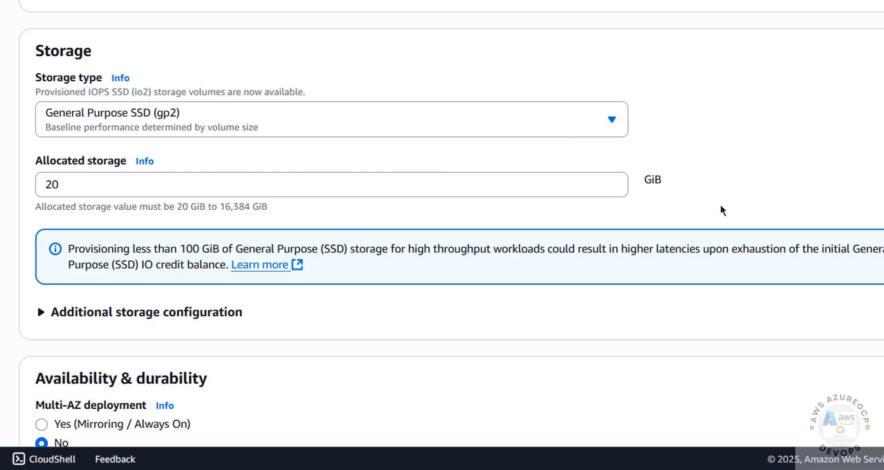
Disable storage autoscaling and keep Multi-AZ deployment at No.
{"action": "left_click", "coordinate": [127, 322]}
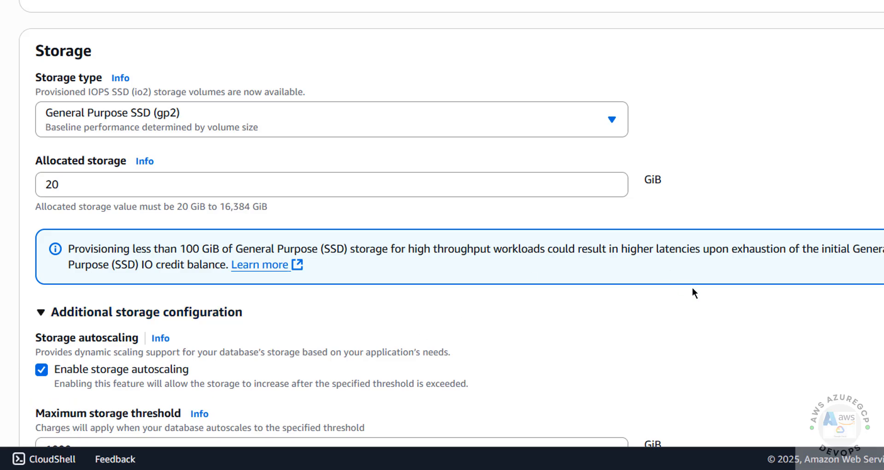
{"action": "scroll", "coordinate": [445, 126], "scroll_direction": "down", "scroll_amount": 6}
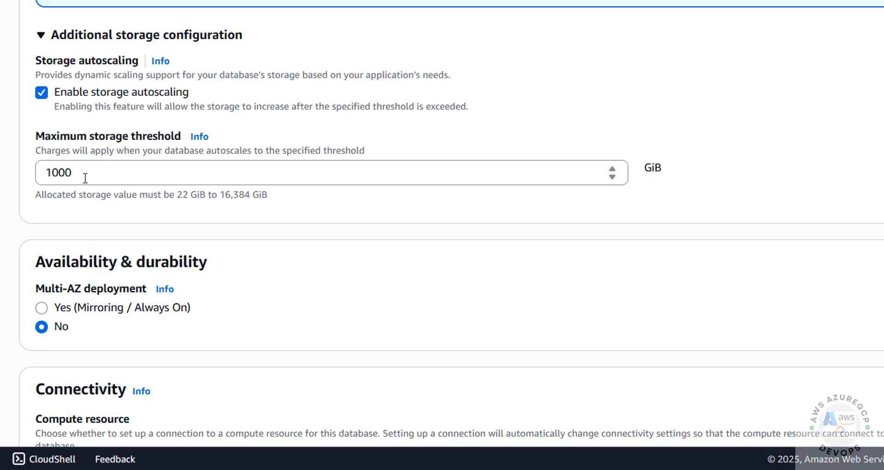
{"action": "double_click", "coordinate": [85, 178]}
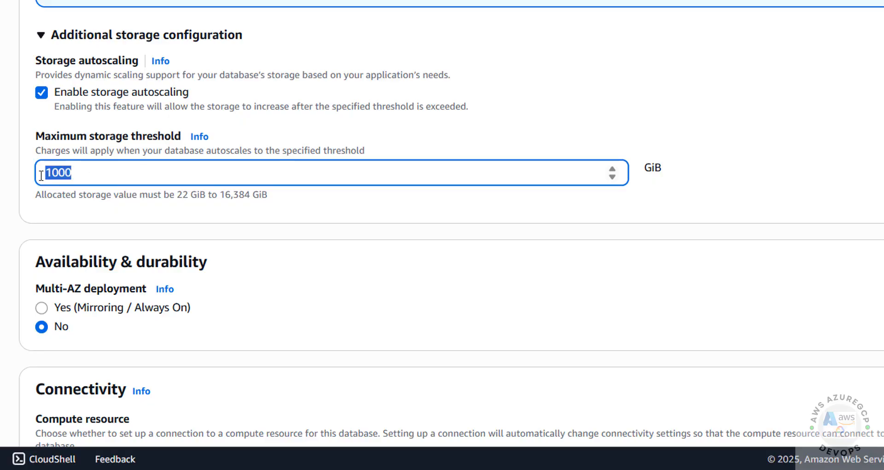
{"action": "left_click", "coordinate": [43, 90]}
{"action": "left_click", "coordinate": [43, 90]}
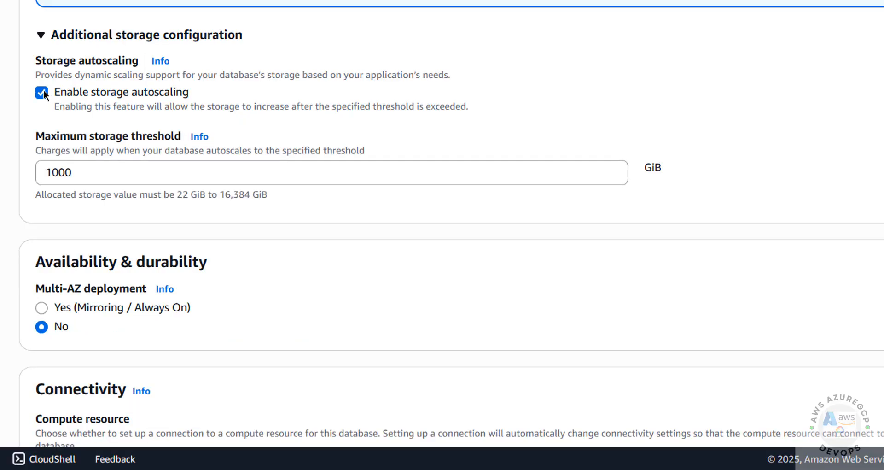
{"action": "left_click", "coordinate": [43, 90]}
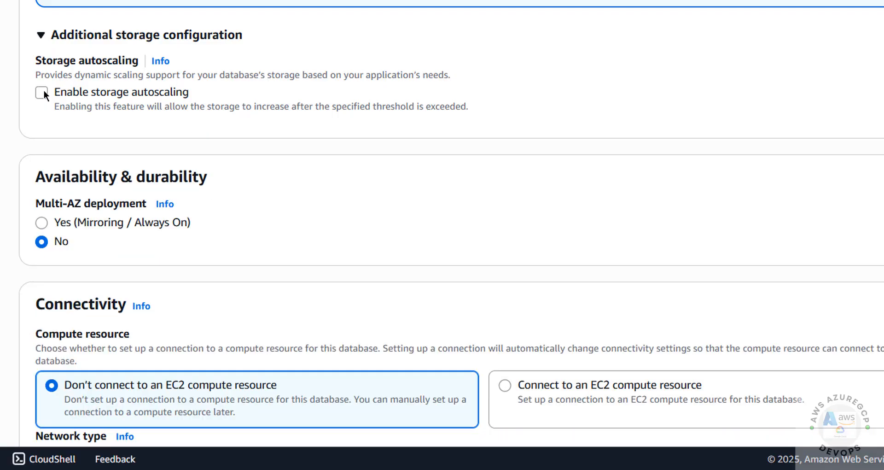
{"action": "left_click", "coordinate": [40, 226]}
{"action": "left_click", "coordinate": [41, 241]}
{"action": "scroll", "coordinate": [21, 281], "scroll_direction": "down", "scroll_amount": 9}
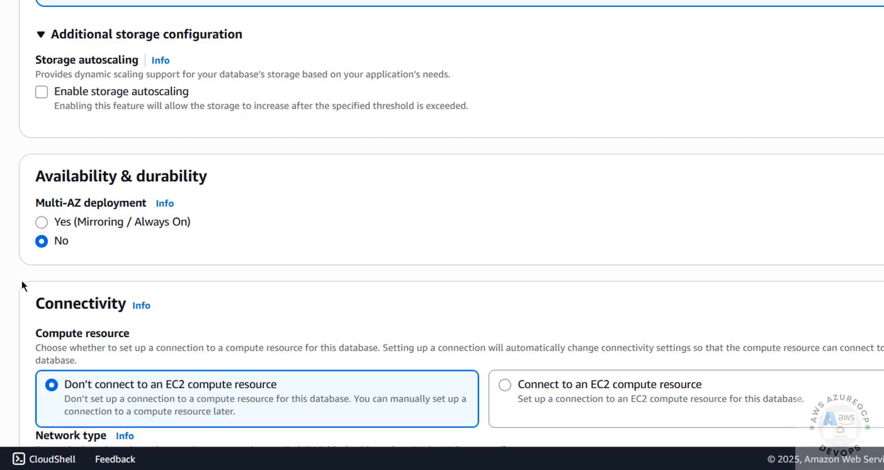
Keep Create new VPC and the default subnet group, and set Public access to Yes.
{"action": "scroll", "coordinate": [21, 280], "scroll_direction": "up", "scroll_amount": 1}
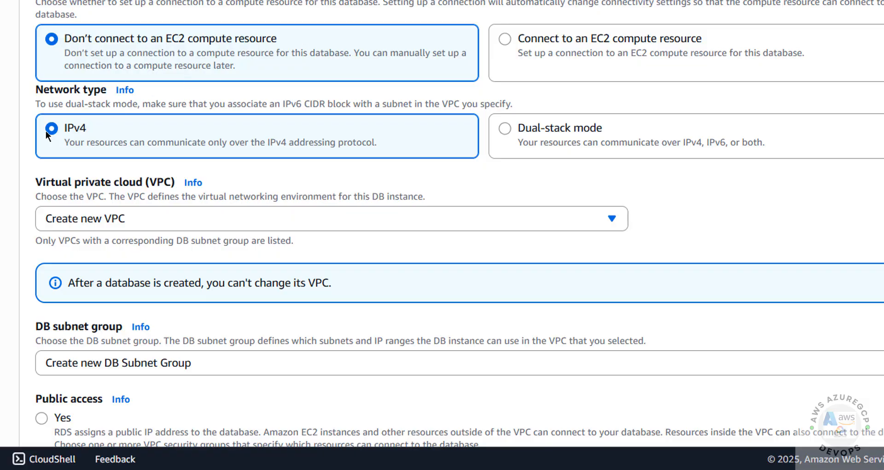
{"action": "left_click", "coordinate": [69, 219]}
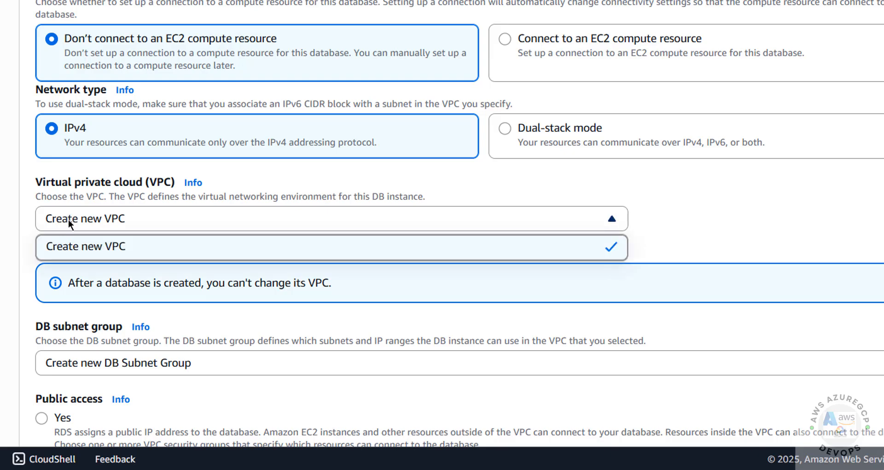
{"action": "left_click", "coordinate": [109, 223]}
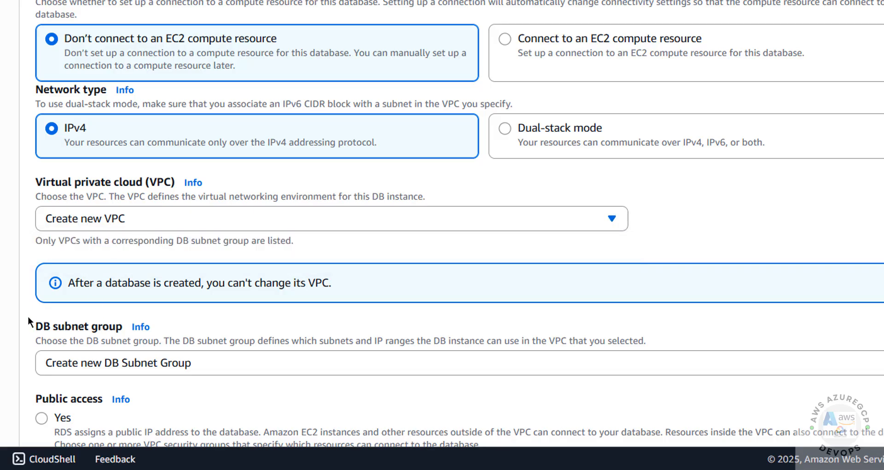
{"action": "scroll", "coordinate": [27, 316], "scroll_direction": "down", "scroll_amount": 4}
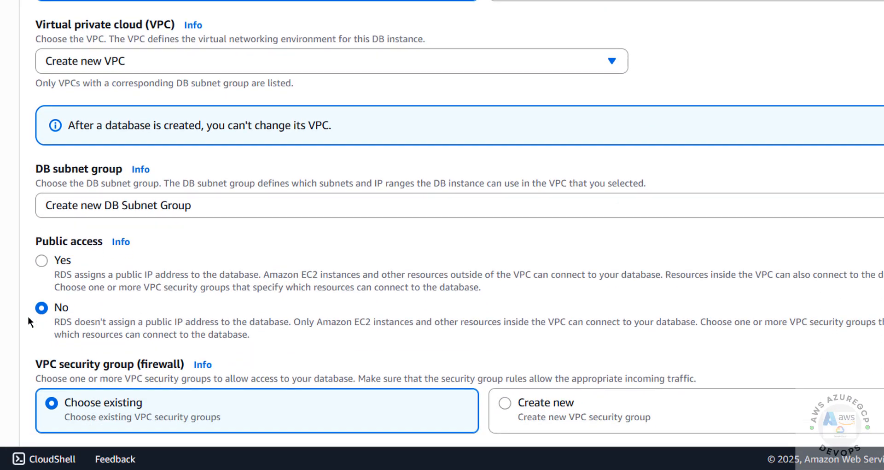
{"action": "left_click", "coordinate": [58, 260]}
{"action": "left_click", "coordinate": [59, 209]}
{"action": "left_click", "coordinate": [59, 209]}
Place the database in availability zone us-east-1b.
{"action": "scroll", "coordinate": [30, 219], "scroll_direction": "down", "scroll_amount": 4}
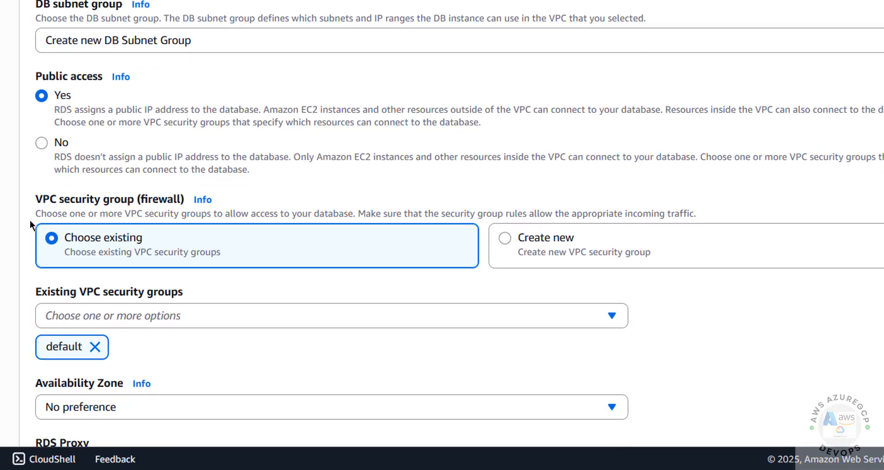
{"action": "scroll", "coordinate": [30, 220], "scroll_direction": "down", "scroll_amount": 1}
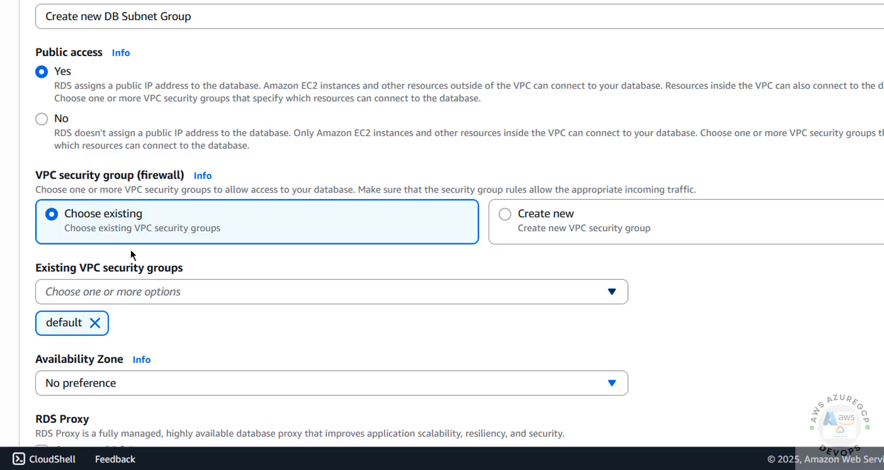
{"action": "left_click", "coordinate": [139, 375]}
{"action": "left_click", "coordinate": [102, 269]}
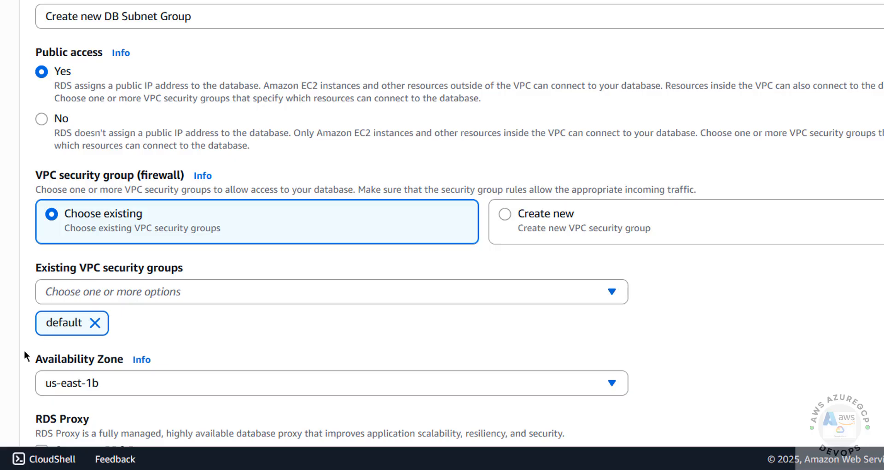
Leave additional connection settings and Windows authentication at their defaults (off).
{"action": "scroll", "coordinate": [24, 350], "scroll_direction": "down", "scroll_amount": 4}
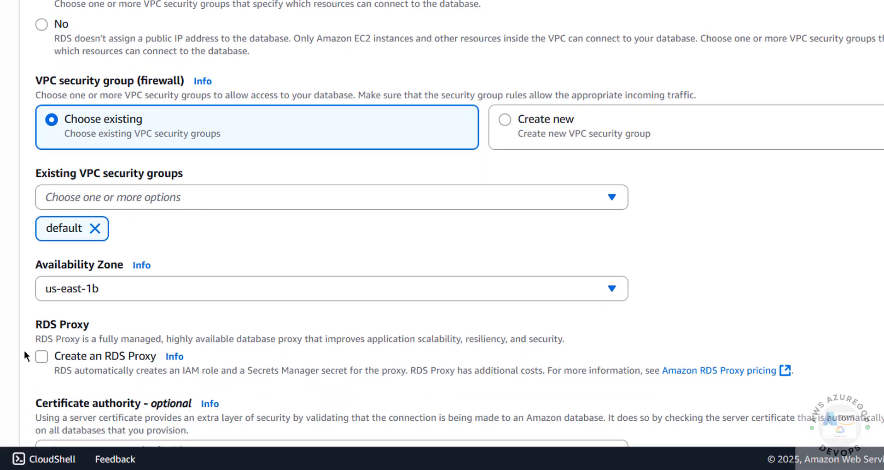
{"action": "scroll", "coordinate": [24, 350], "scroll_direction": "down", "scroll_amount": 5}
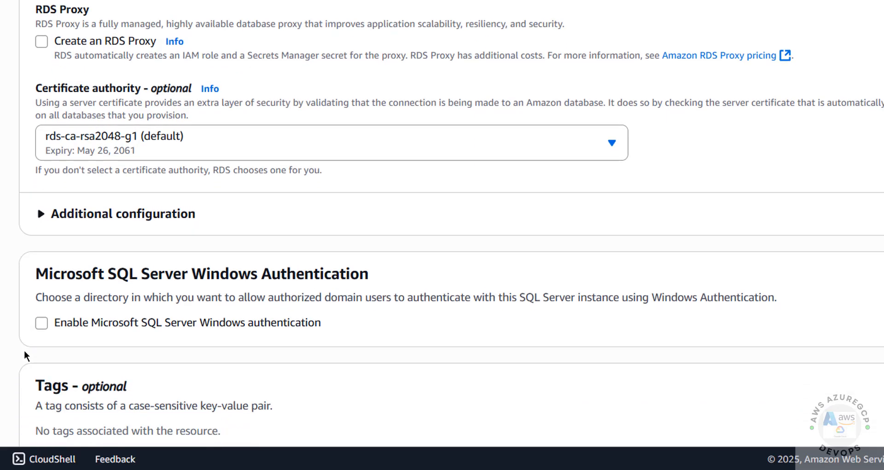
{"action": "scroll", "coordinate": [24, 355], "scroll_direction": "down", "scroll_amount": 1}
{"action": "scroll", "coordinate": [24, 352], "scroll_direction": "down", "scroll_amount": 2}
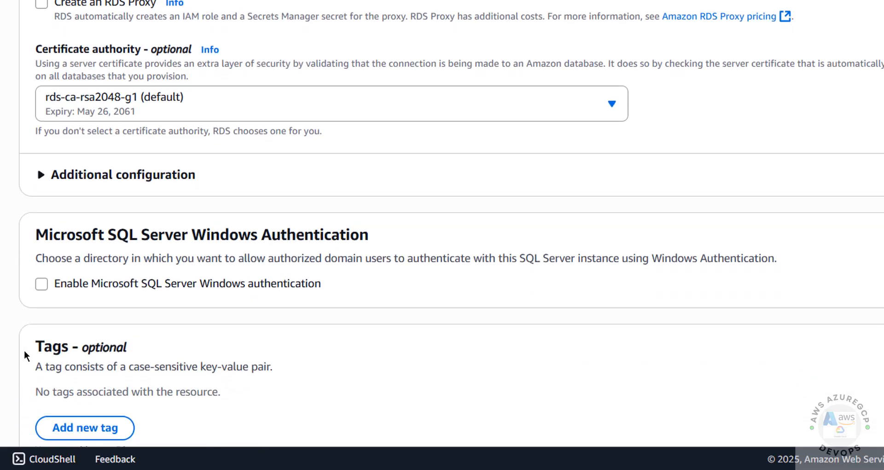
{"action": "left_click", "coordinate": [55, 90]}
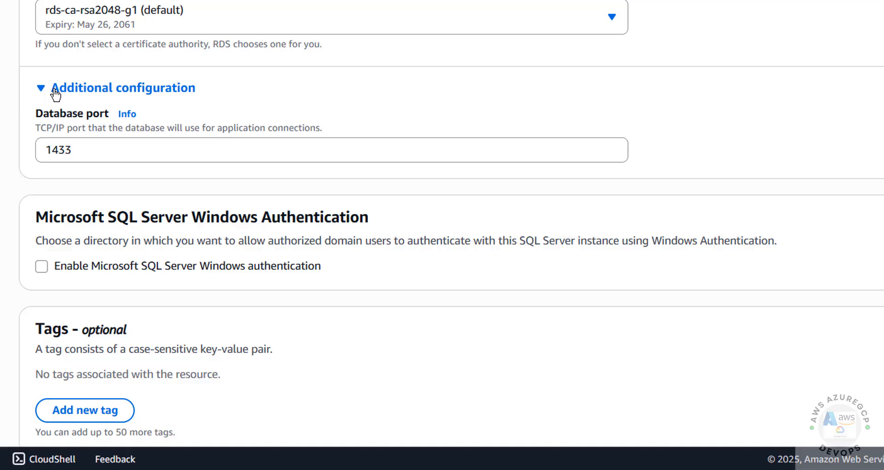
{"action": "left_click", "coordinate": [55, 92]}
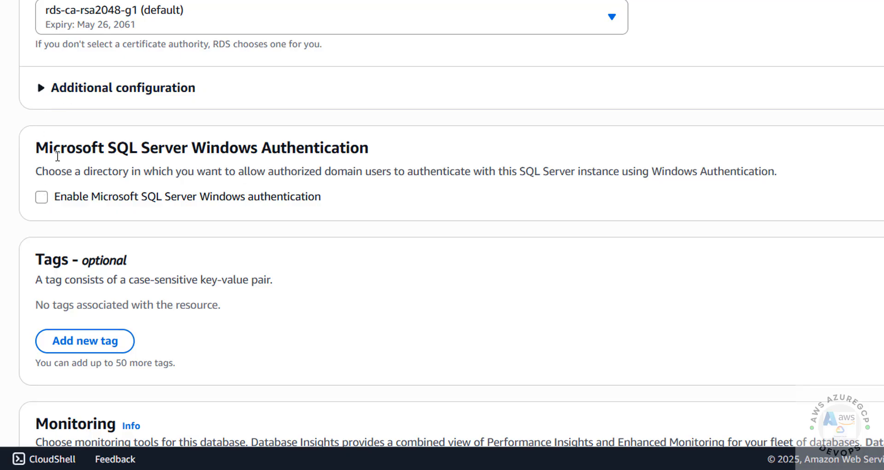
{"action": "left_click", "coordinate": [42, 194]}
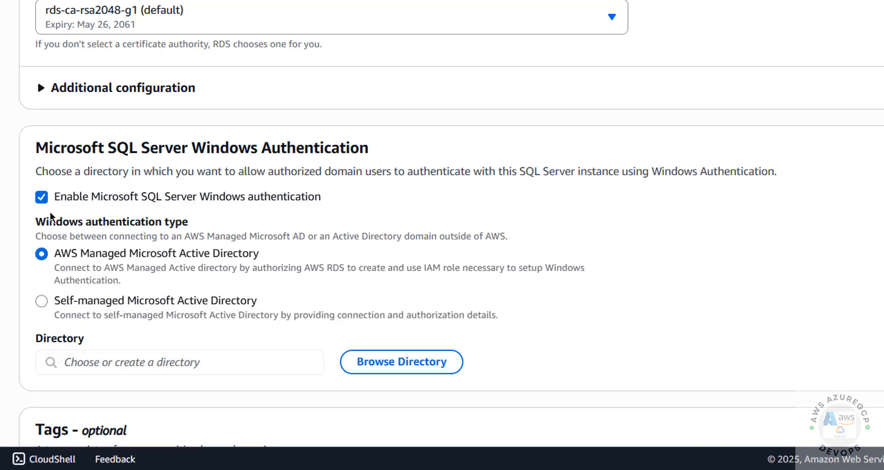
{"action": "left_click", "coordinate": [42, 197]}
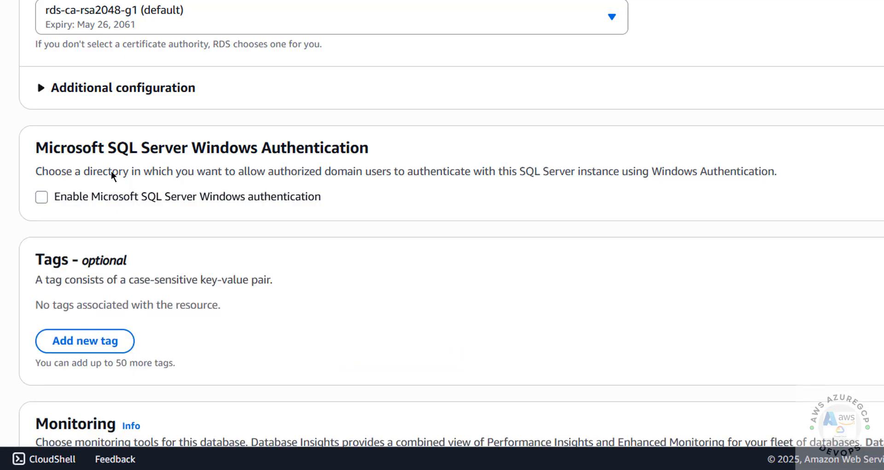
Keep monitoring on Database Insights - Standard rather than Advanced.
{"action": "scroll", "coordinate": [449, 131], "scroll_direction": "down", "scroll_amount": 3}
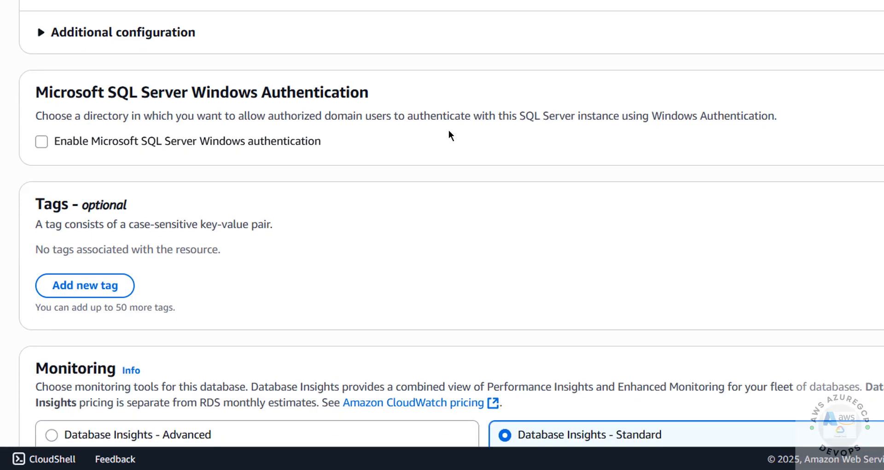
{"action": "scroll", "coordinate": [448, 133], "scroll_direction": "down", "scroll_amount": 2}
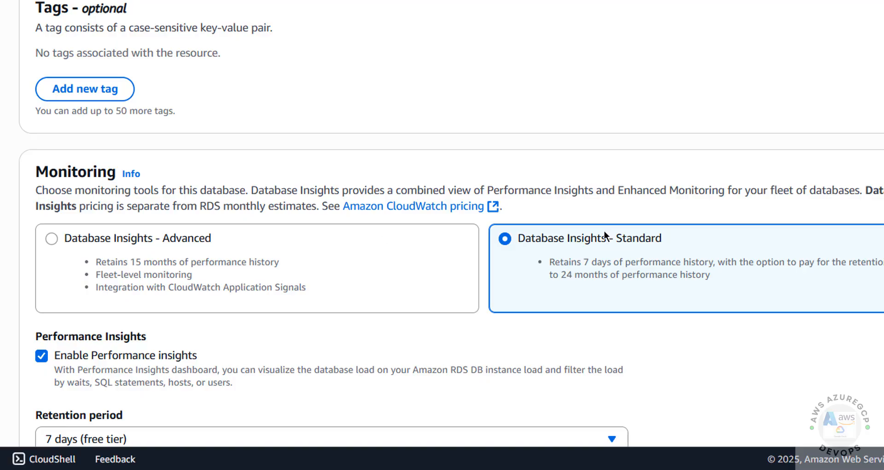
{"action": "left_click", "coordinate": [109, 239]}
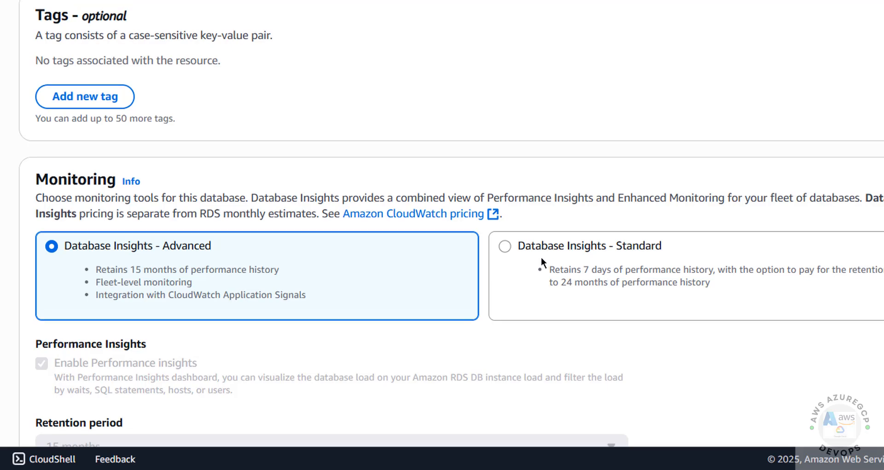
{"action": "left_click", "coordinate": [516, 244]}
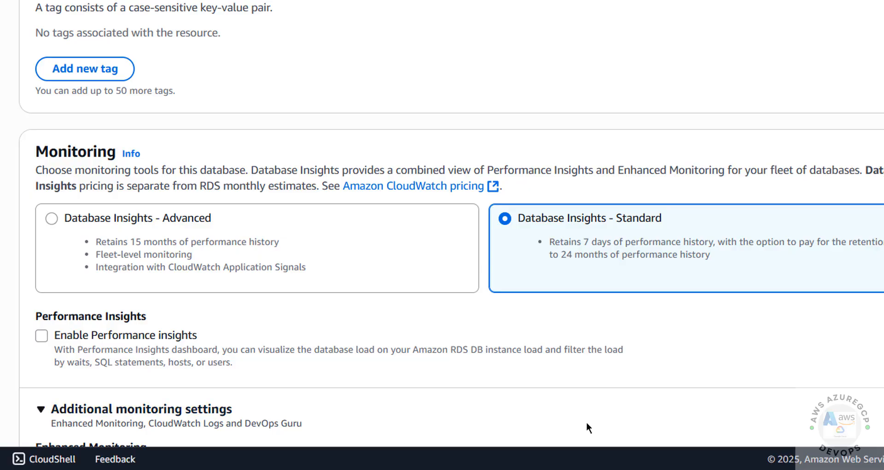
Turn off Enhanced Monitoring.
{"action": "scroll", "coordinate": [586, 423], "scroll_direction": "down", "scroll_amount": 6}
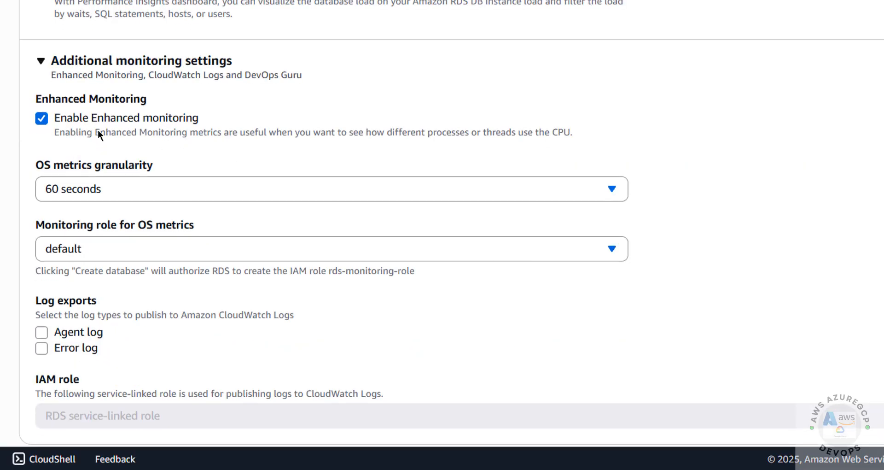
{"action": "left_click", "coordinate": [40, 118]}
{"action": "left_click", "coordinate": [39, 118]}
{"action": "left_click", "coordinate": [40, 120]}
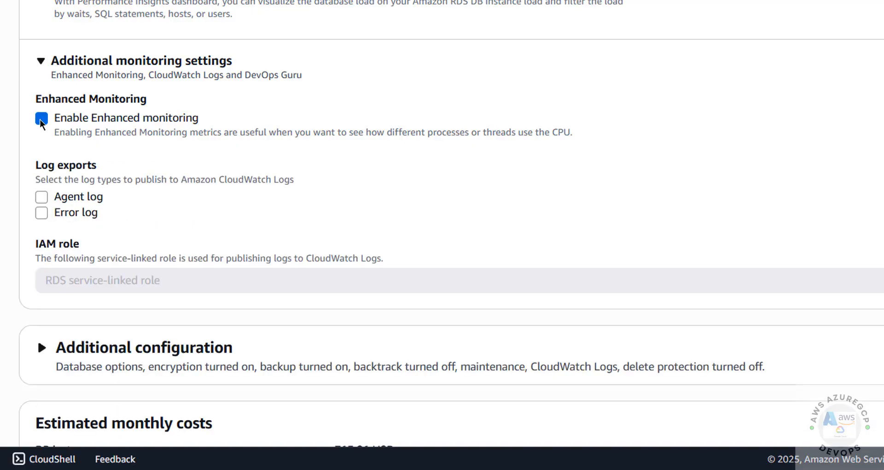
{"action": "left_click", "coordinate": [40, 118]}
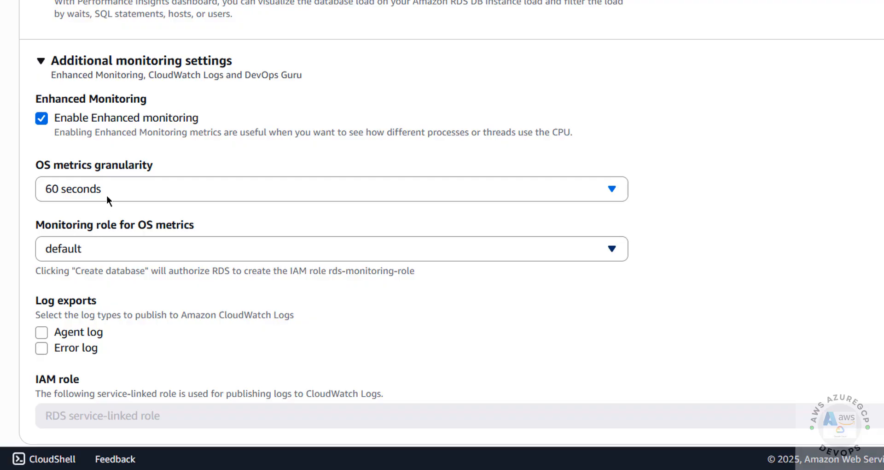
{"action": "left_click", "coordinate": [41, 116]}
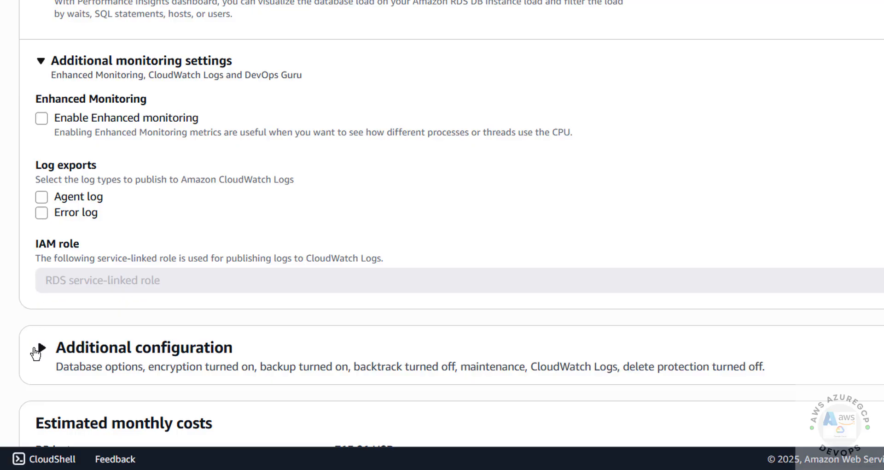
Expand Additional configuration and leave backup retention at 7 days.
{"action": "left_click", "coordinate": [35, 350]}
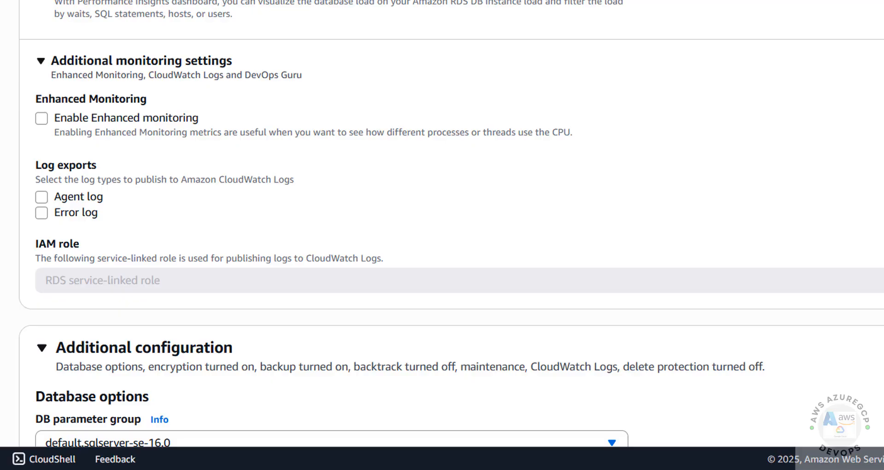
{"action": "scroll", "coordinate": [441, 224], "scroll_direction": "down", "scroll_amount": 8}
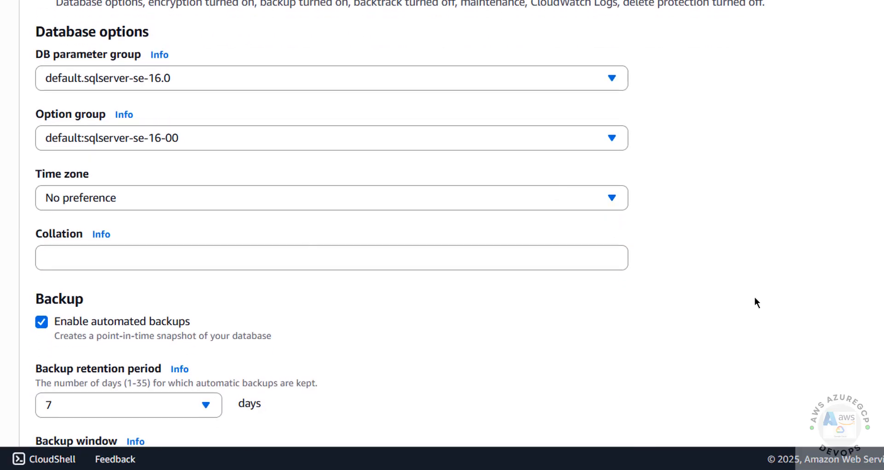
{"action": "scroll", "coordinate": [316, 83], "scroll_direction": "down", "scroll_amount": 6}
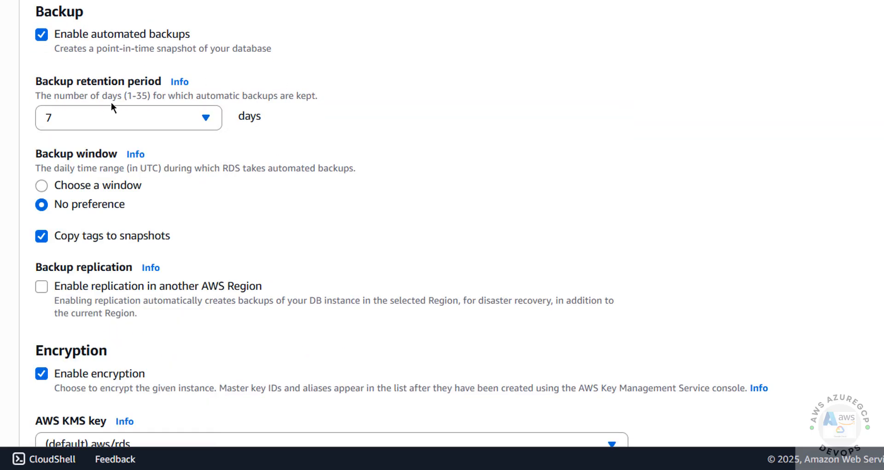
{"action": "left_click", "coordinate": [189, 116]}
{"action": "left_click_drag", "start_coordinate": [214, 171], "coordinate": [301, 388]}
{"action": "left_click", "coordinate": [500, 206]}
Keep no backup window preference and review the 715.51 USD monthly estimate.
{"action": "left_click", "coordinate": [61, 189]}
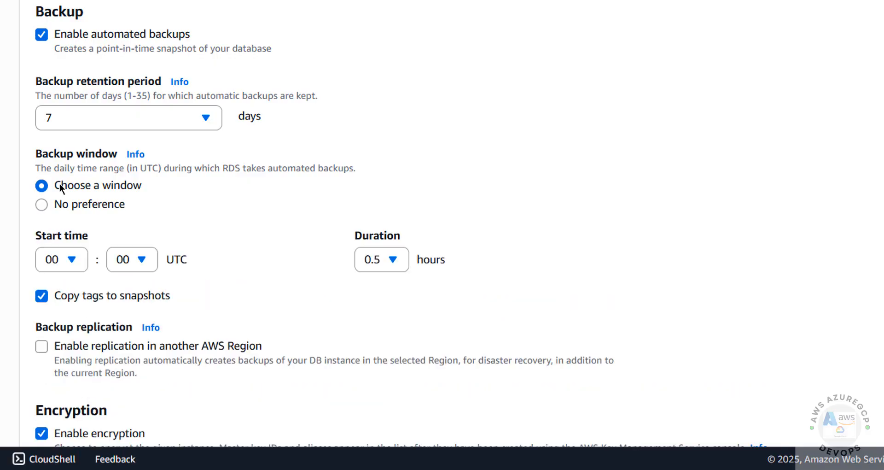
{"action": "left_click", "coordinate": [59, 205]}
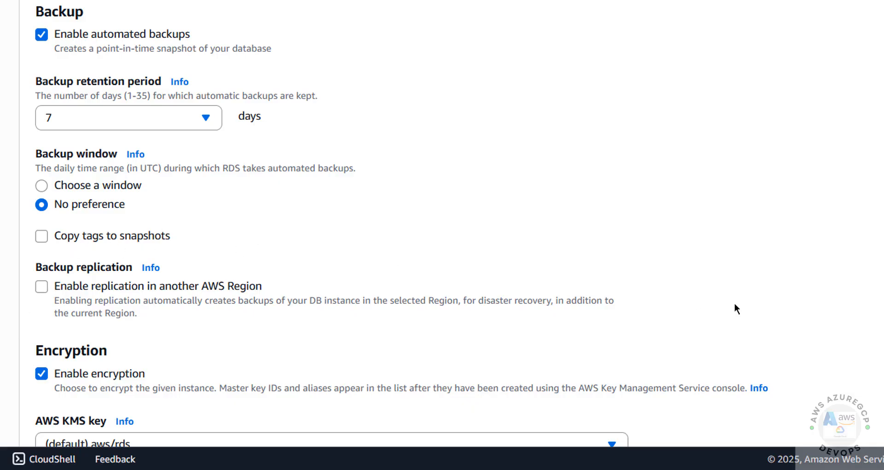
{"action": "scroll", "coordinate": [820, 325], "scroll_direction": "down", "scroll_amount": 7}
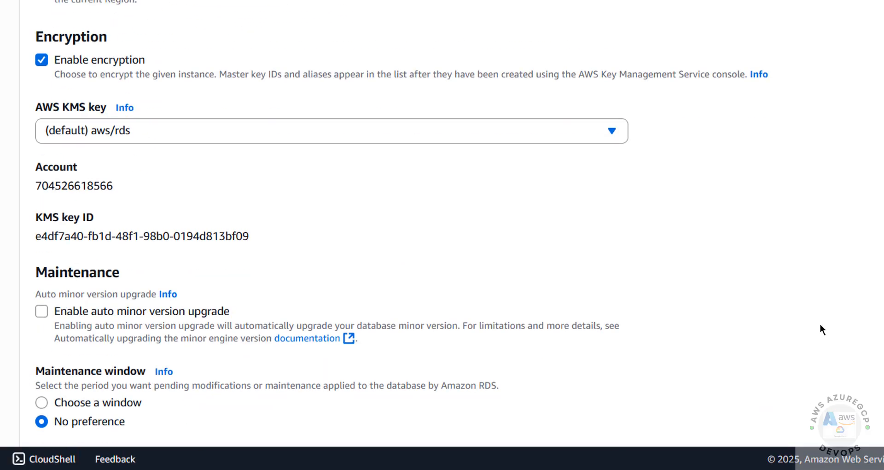
{"action": "scroll", "coordinate": [819, 325], "scroll_direction": "down", "scroll_amount": 8}
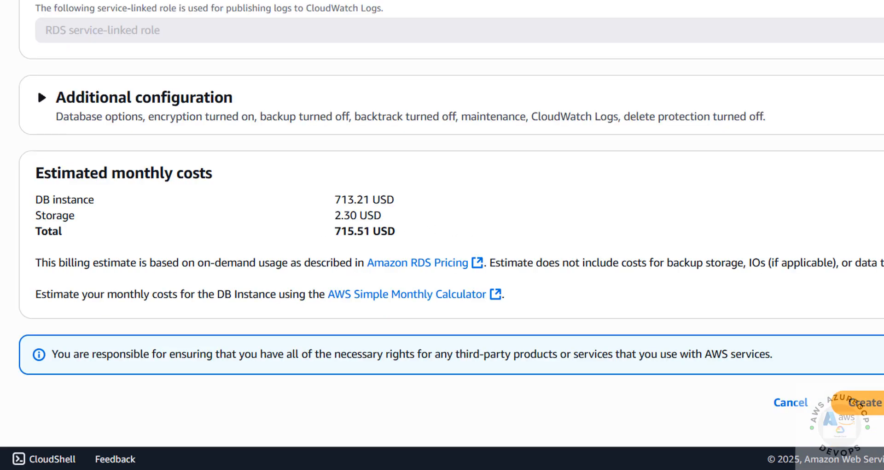
Switch to SQL Server Express Edition and compare its cost estimate.
{"action": "scroll", "coordinate": [442, 224], "scroll_direction": "up", "scroll_amount": 20}
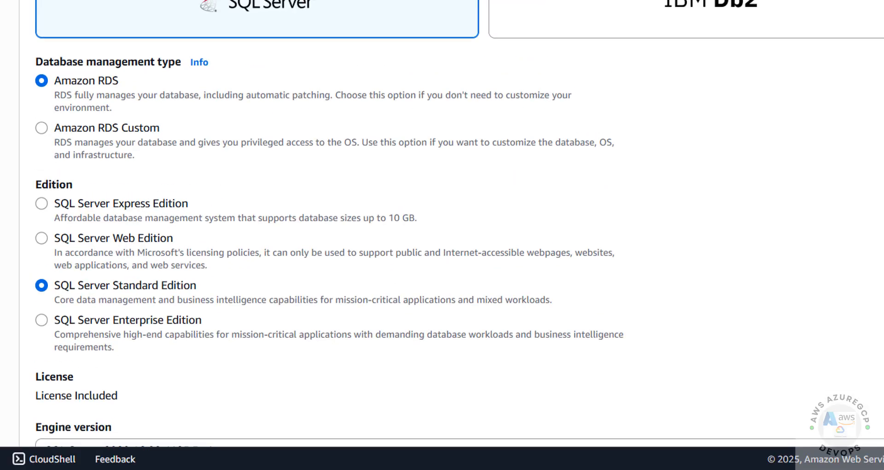
{"action": "scroll", "coordinate": [442, 223], "scroll_direction": "down", "scroll_amount": 2}
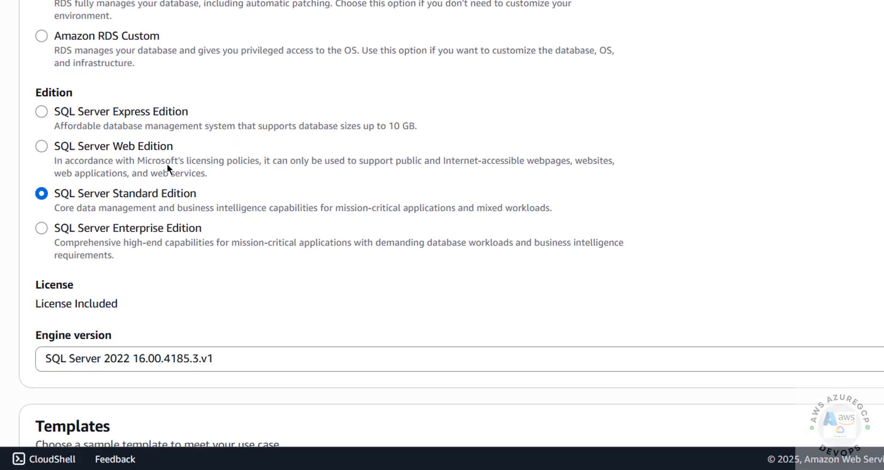
{"action": "left_click", "coordinate": [44, 111]}
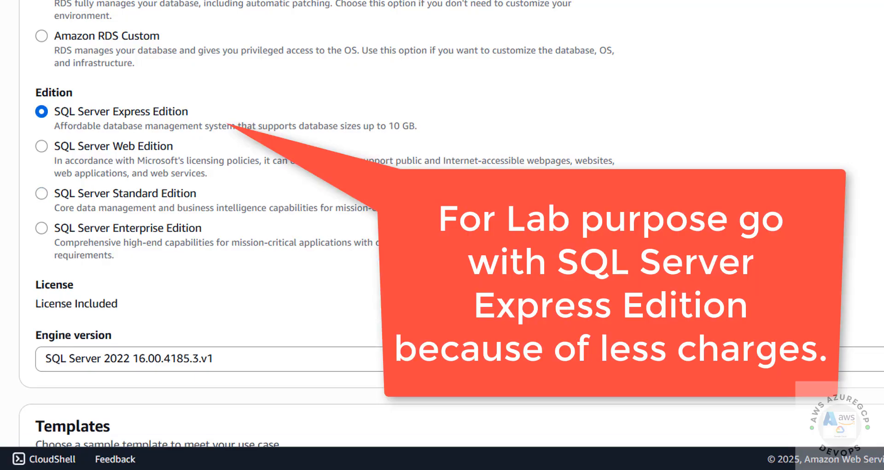
{"action": "scroll", "coordinate": [441, 224], "scroll_direction": "down", "scroll_amount": 20}
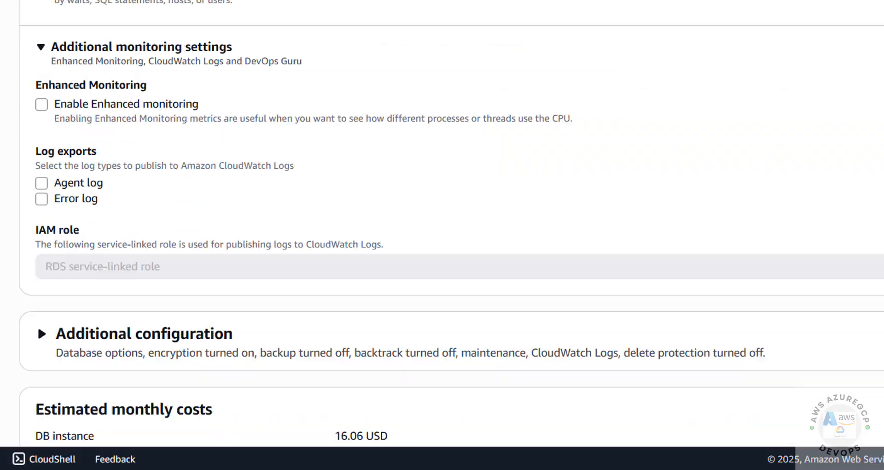
{"action": "scroll", "coordinate": [518, 304], "scroll_direction": "down", "scroll_amount": 3}
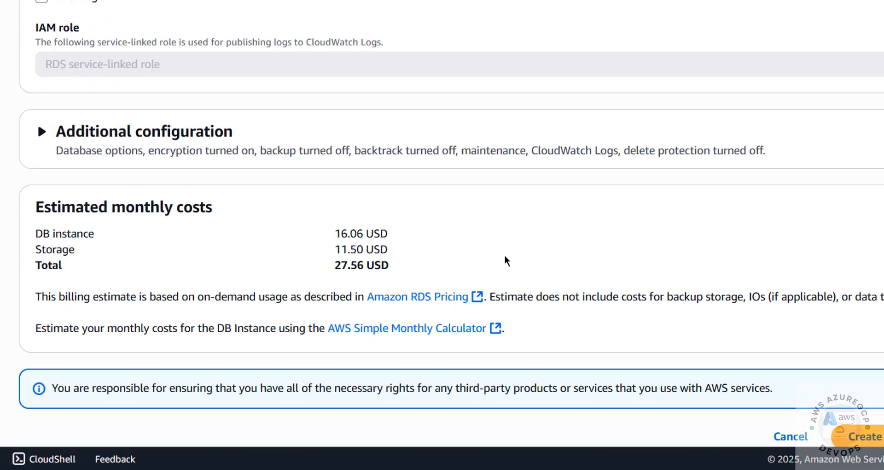
{"action": "scroll", "coordinate": [442, 224], "scroll_direction": "up", "scroll_amount": 20}
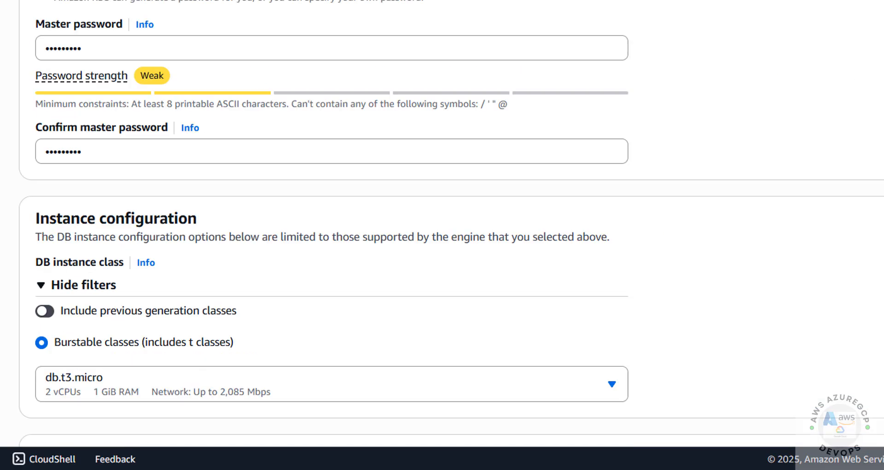
{"action": "scroll", "coordinate": [442, 224], "scroll_direction": "up", "scroll_amount": 2}
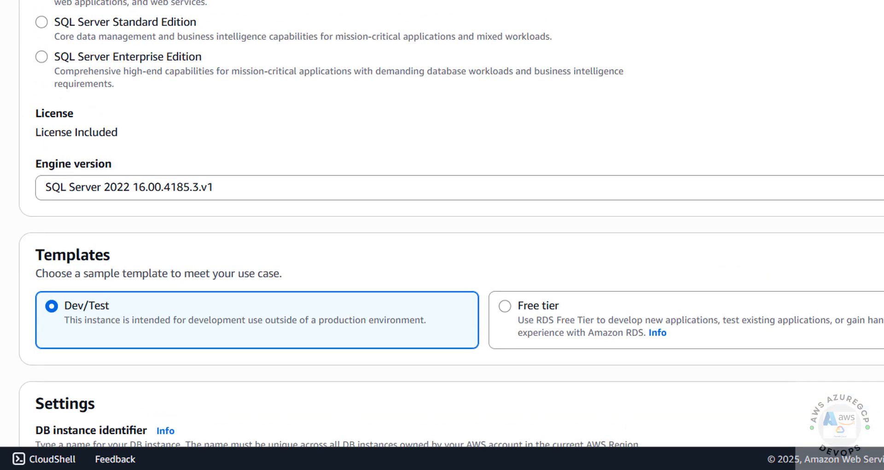
{"action": "scroll", "coordinate": [442, 224], "scroll_direction": "down", "scroll_amount": 1}
{"action": "scroll", "coordinate": [442, 224], "scroll_direction": "up", "scroll_amount": 2}
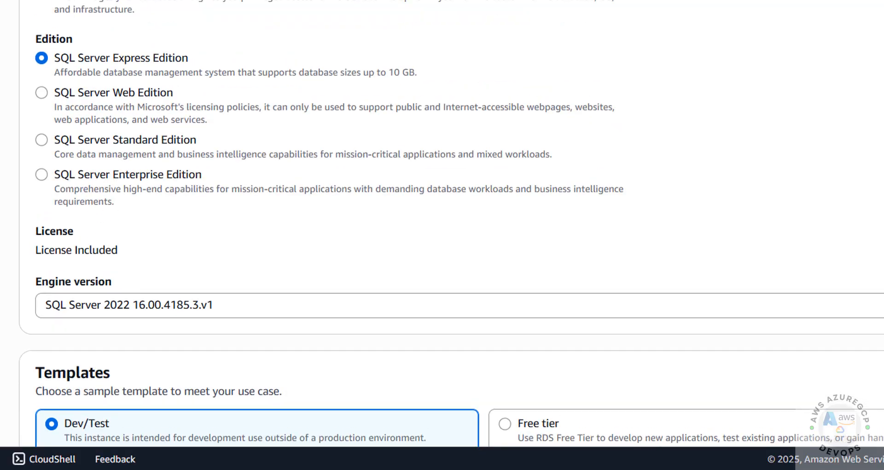
Try Enterprise Edition, then return to Standard Edition at 736.21 USD monthly.
{"action": "left_click", "coordinate": [122, 174]}
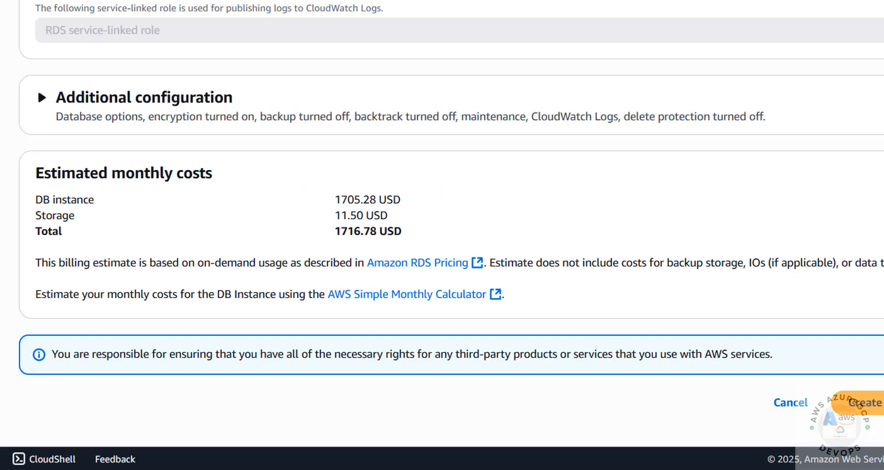
{"action": "scroll", "coordinate": [257, 230], "scroll_direction": "up", "scroll_amount": 20}
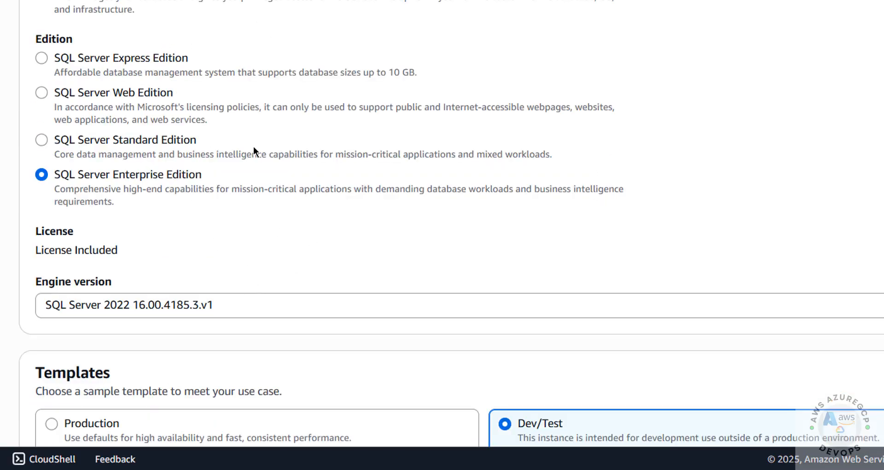
{"action": "left_click", "coordinate": [62, 140]}
{"action": "scroll", "coordinate": [442, 221], "scroll_direction": "down", "scroll_amount": 20}
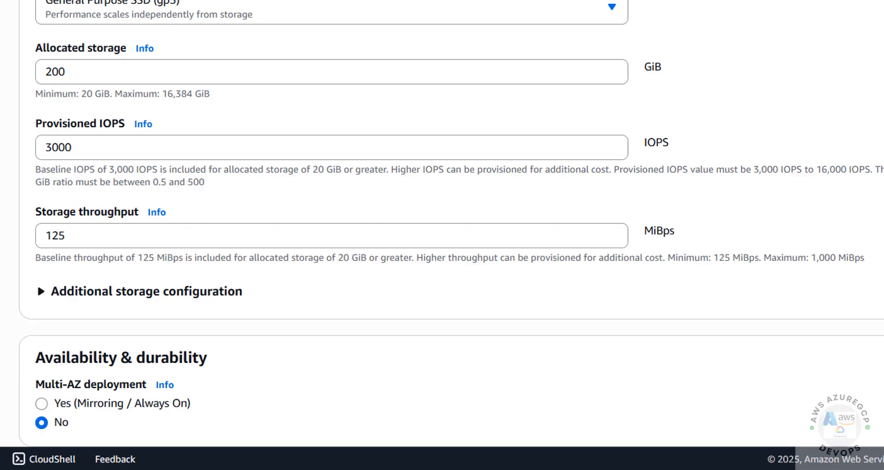
{"action": "scroll", "coordinate": [442, 221], "scroll_direction": "down", "scroll_amount": 6}
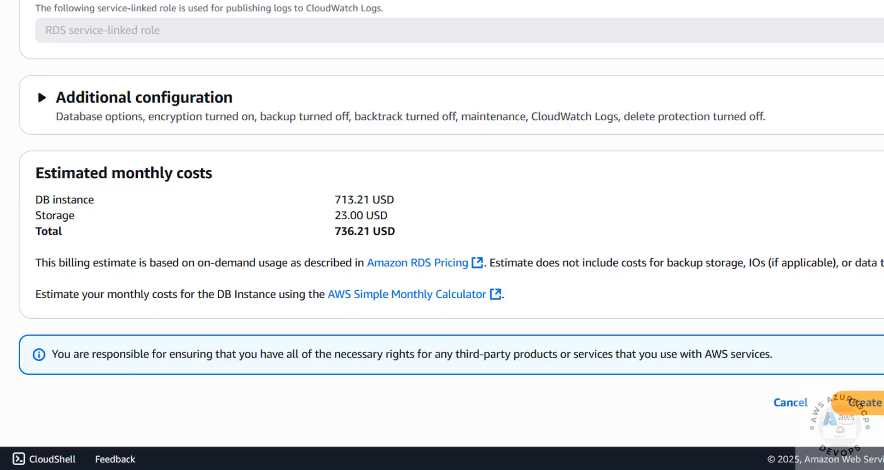
Create the awsrdsmssql2022 database, skip the add-ons prompt, and review its master credentials.
{"action": "left_click", "coordinate": [865, 405]}
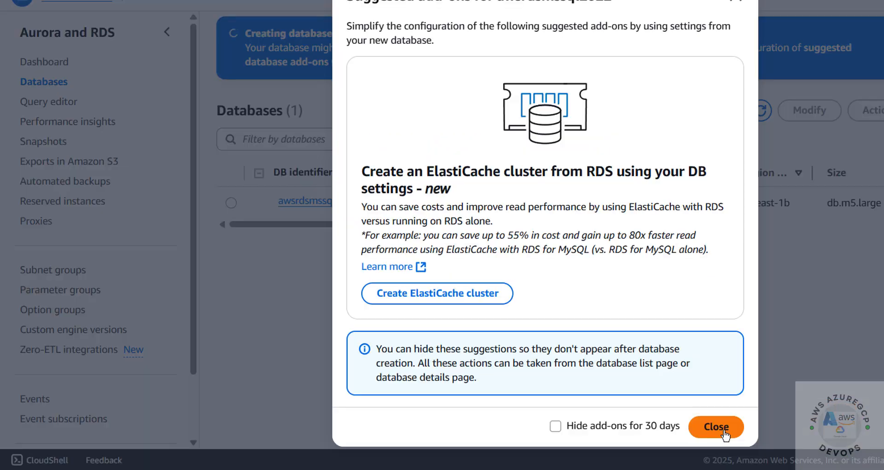
{"action": "left_click", "coordinate": [715, 424]}
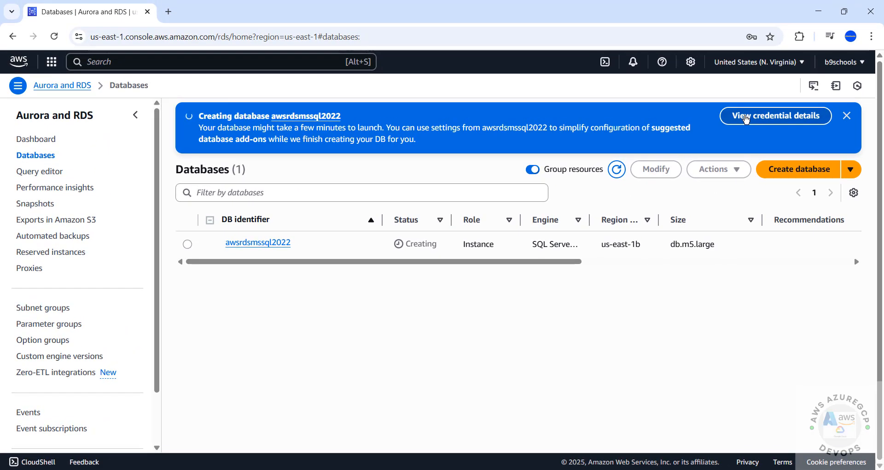
{"action": "left_click", "coordinate": [746, 119]}
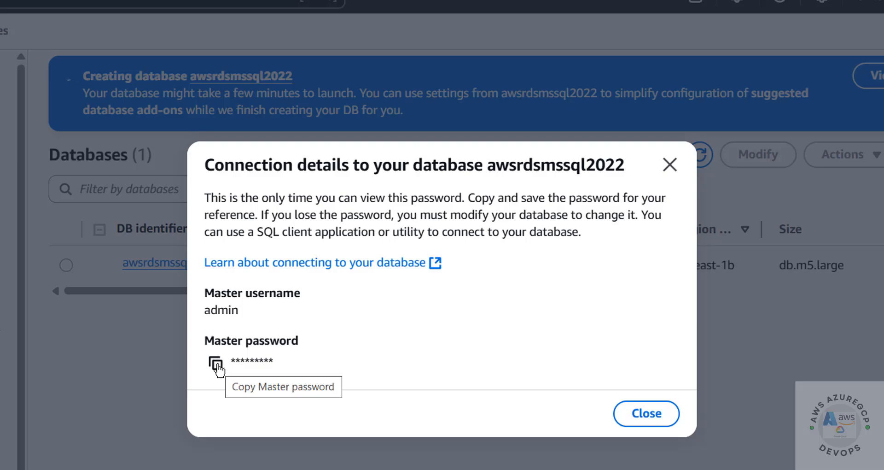
{"action": "left_click", "coordinate": [669, 165]}
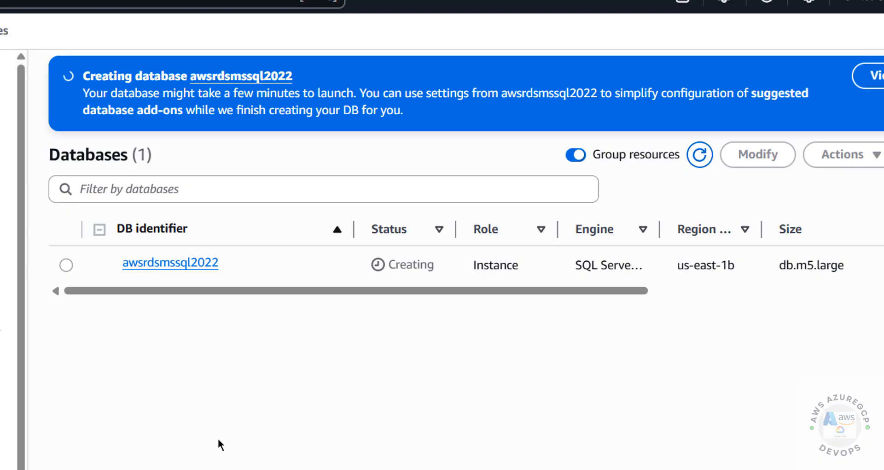
Launch SSMS and clear the local server name, keeping Database Engine as the server type.
{"action": "key", "text": "super"}
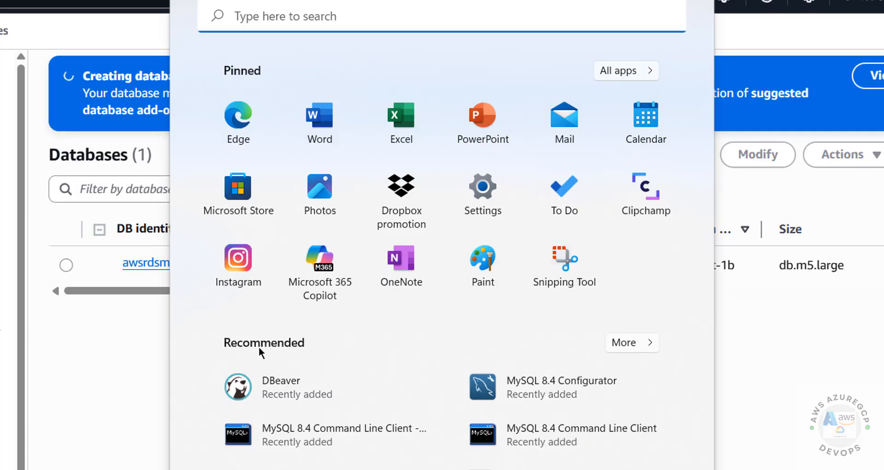
{"action": "type", "text": "ssms"}
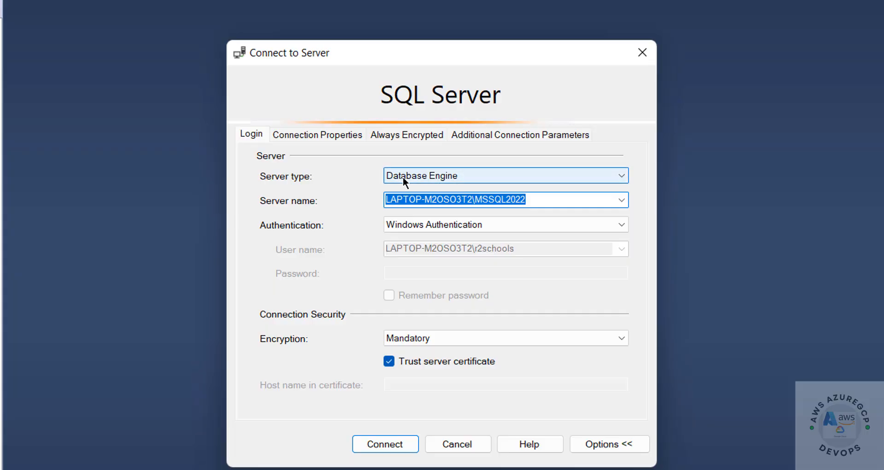
{"action": "left_click", "coordinate": [434, 175]}
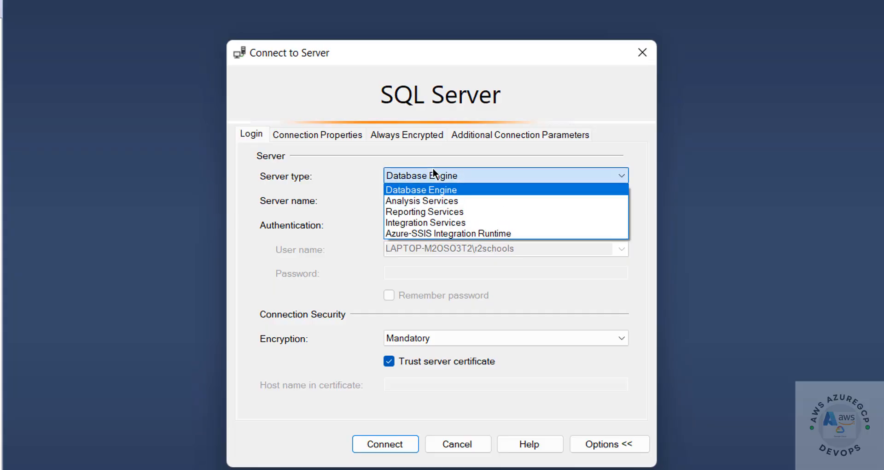
{"action": "left_click", "coordinate": [433, 175]}
{"action": "left_click", "coordinate": [543, 195]}
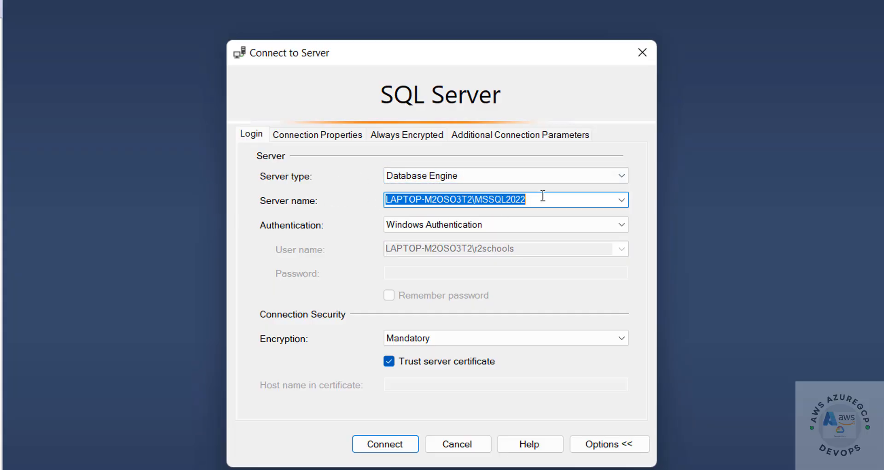
{"action": "key", "text": "BackSpace"}
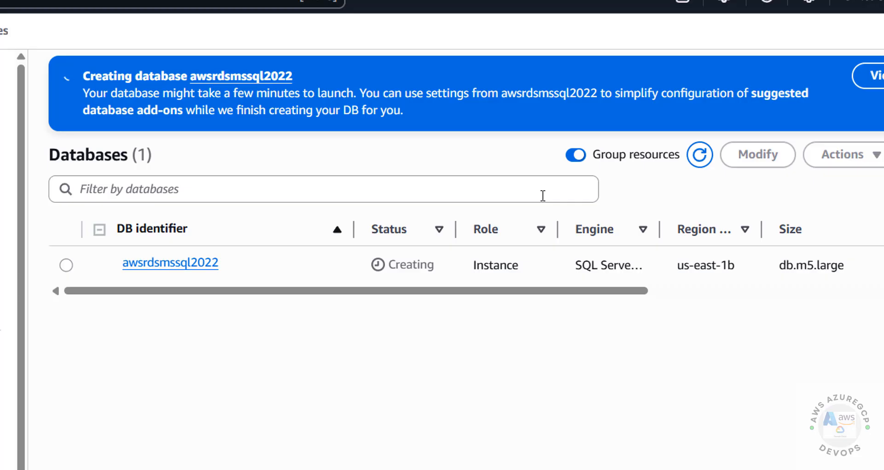
Open awsrdsmssql2022's details and copy its endpoint from Connectivity & security.
{"action": "left_click", "coordinate": [202, 262]}
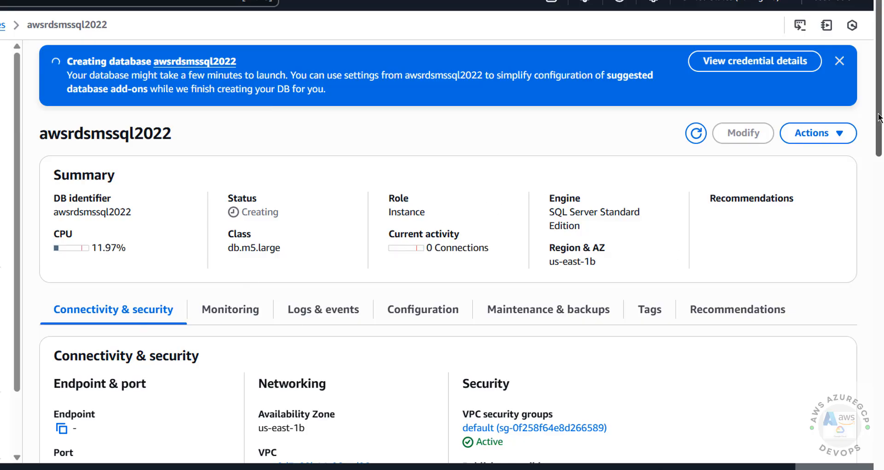
{"action": "scroll", "coordinate": [878, 115], "scroll_direction": "down", "scroll_amount": 5}
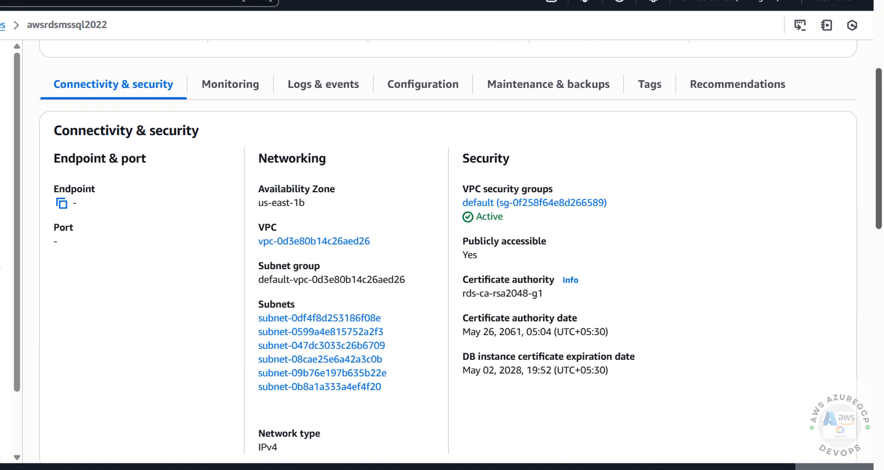
{"action": "scroll", "coordinate": [879, 138], "scroll_direction": "down", "scroll_amount": 8}
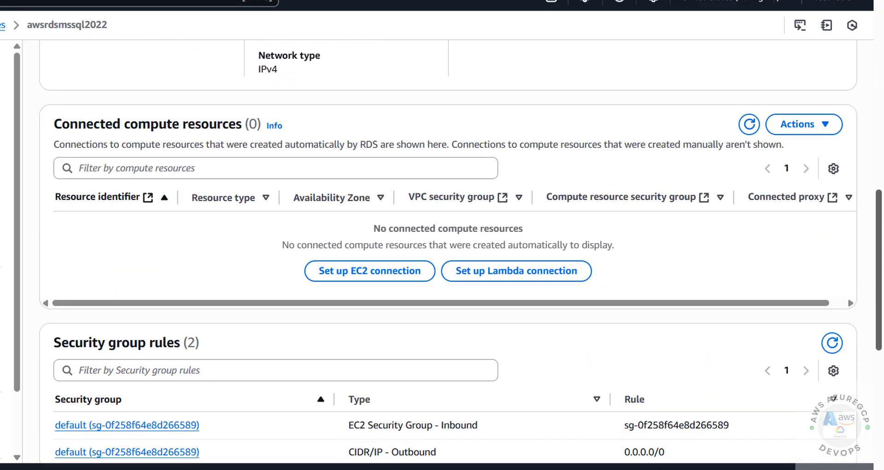
{"action": "scroll", "coordinate": [877, 366], "scroll_direction": "down", "scroll_amount": 4}
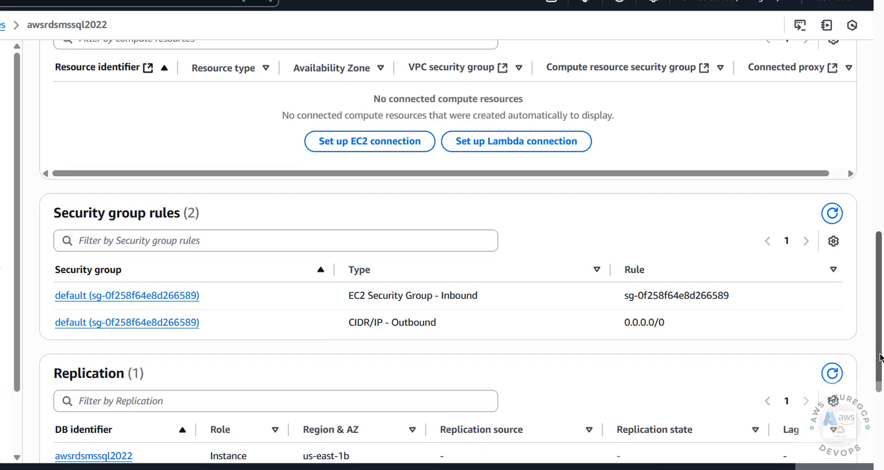
{"action": "scroll", "coordinate": [877, 366], "scroll_direction": "down", "scroll_amount": 5}
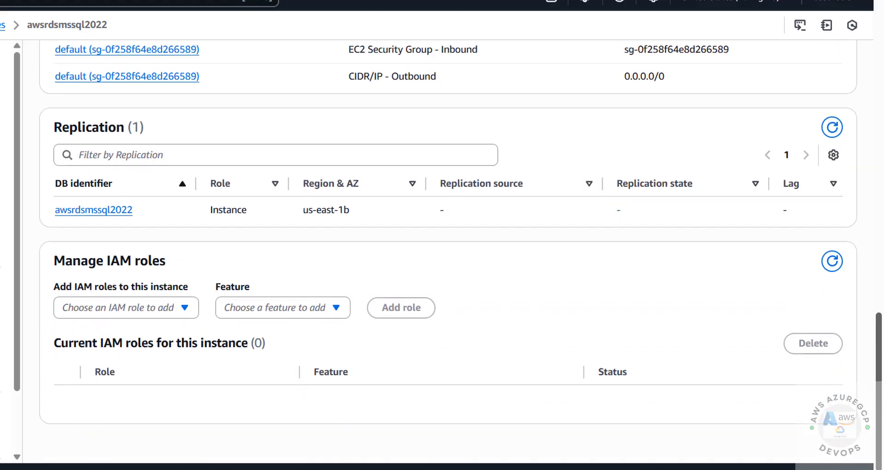
{"action": "scroll", "coordinate": [880, 451], "scroll_direction": "up", "scroll_amount": 20}
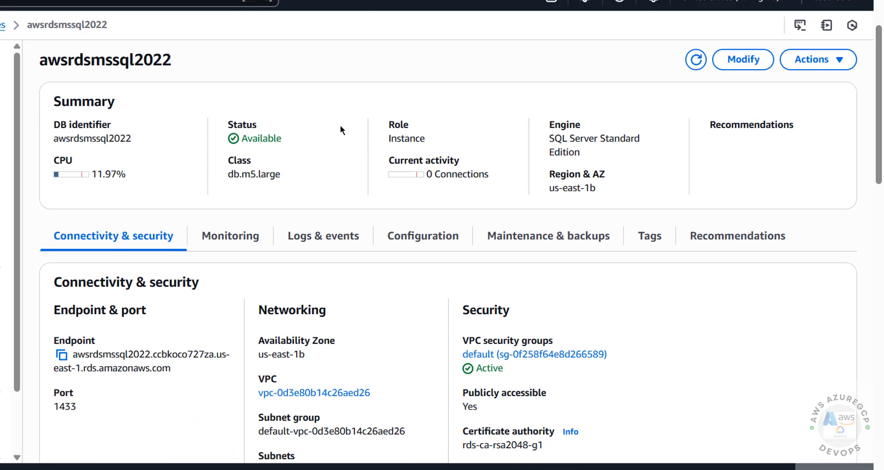
{"action": "left_click", "coordinate": [61, 355]}
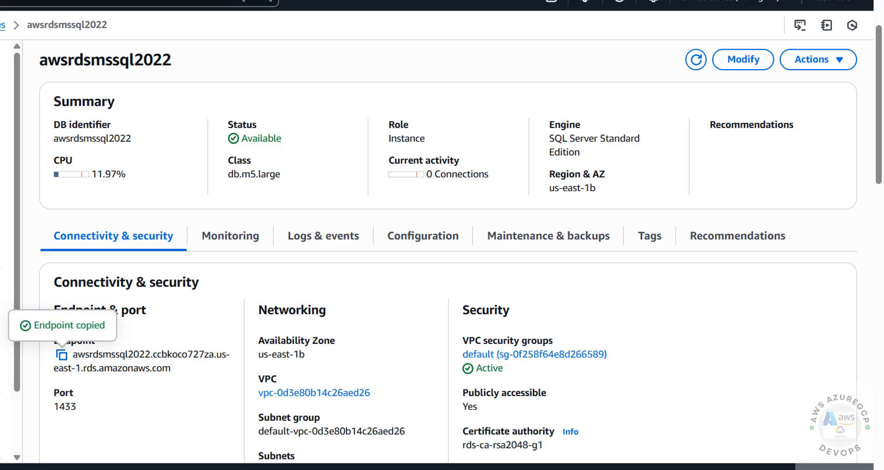
Paste the RDS endpoint as server name and enter SQL Server Authentication login and password.
{"action": "left_click", "coordinate": [587, 438]}
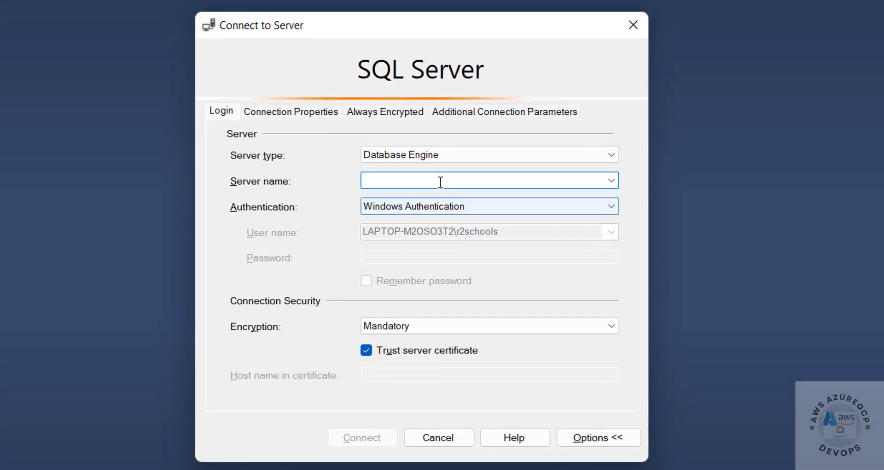
{"action": "key", "text": "ctrl+v"}
{"action": "left_click", "coordinate": [484, 205]}
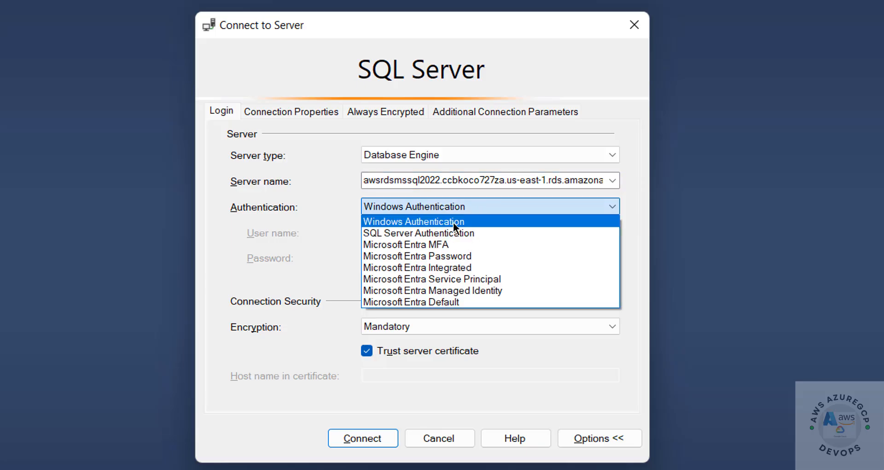
{"action": "left_click", "coordinate": [440, 232]}
{"action": "left_click", "coordinate": [433, 231]}
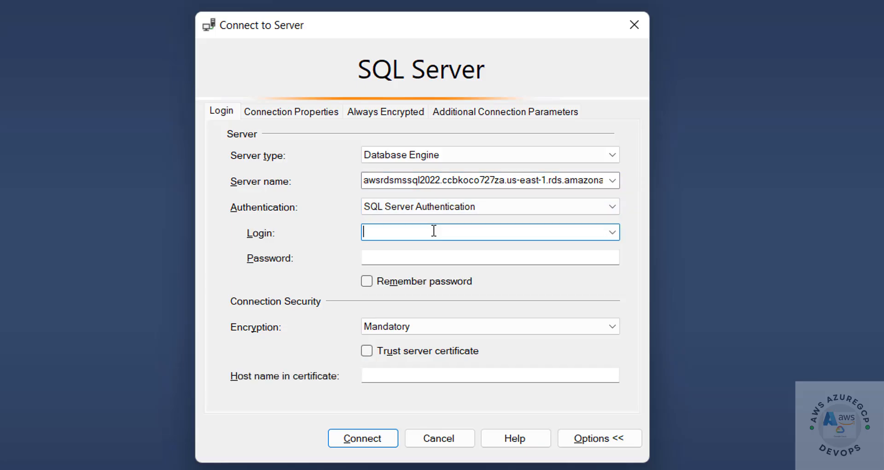
{"action": "key", "text": "Tab"}
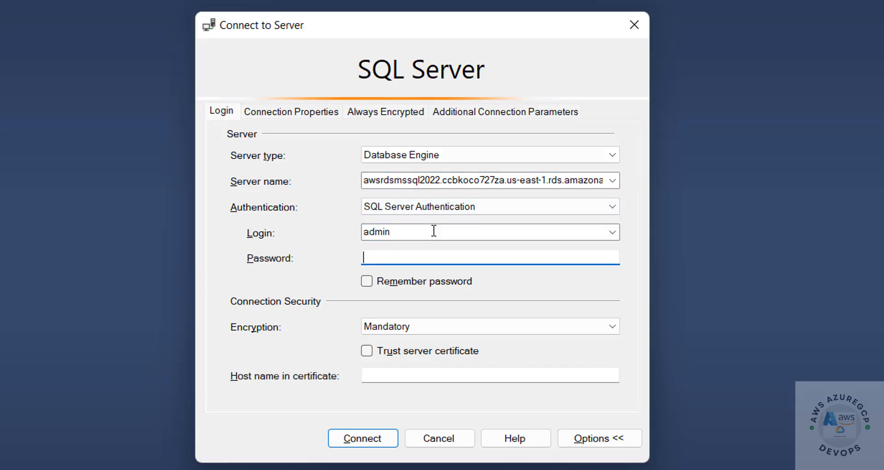
{"action": "type", "text": "*****"}
Attempt the connection, dismiss the error 53 network-path failure, and return to the RDS page.
{"action": "left_click", "coordinate": [385, 429]}
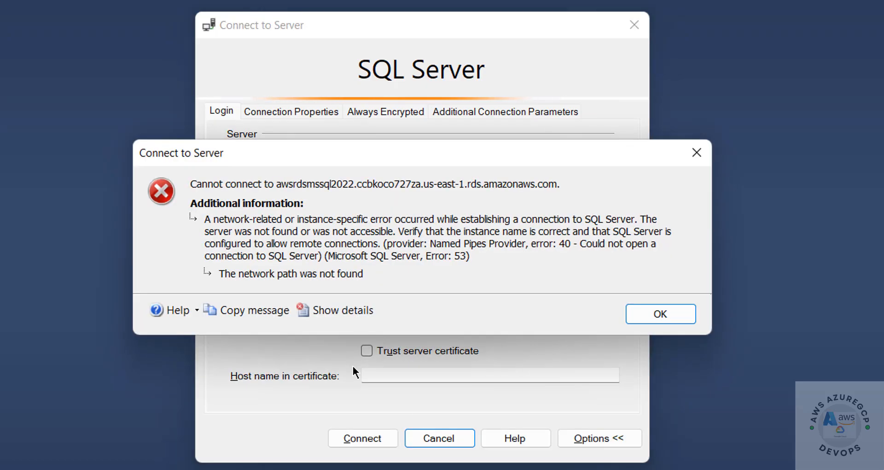
{"action": "left_click", "coordinate": [652, 313]}
{"action": "left_click", "coordinate": [410, 469]}
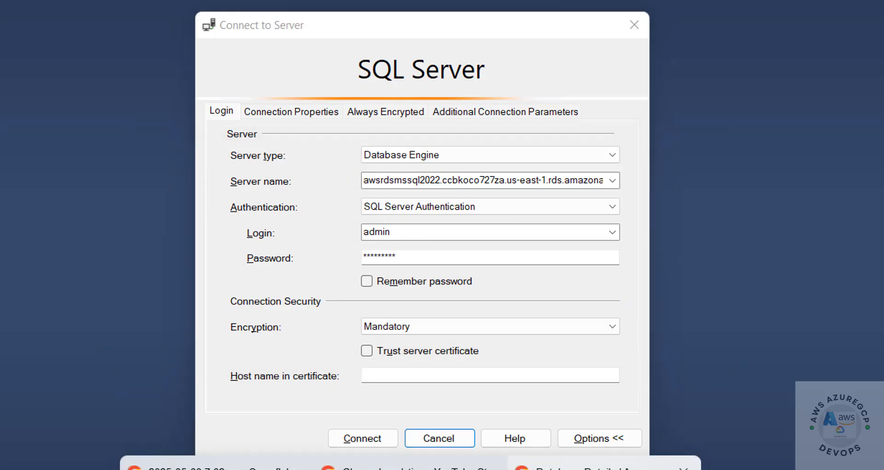
{"action": "left_click", "coordinate": [556, 467]}
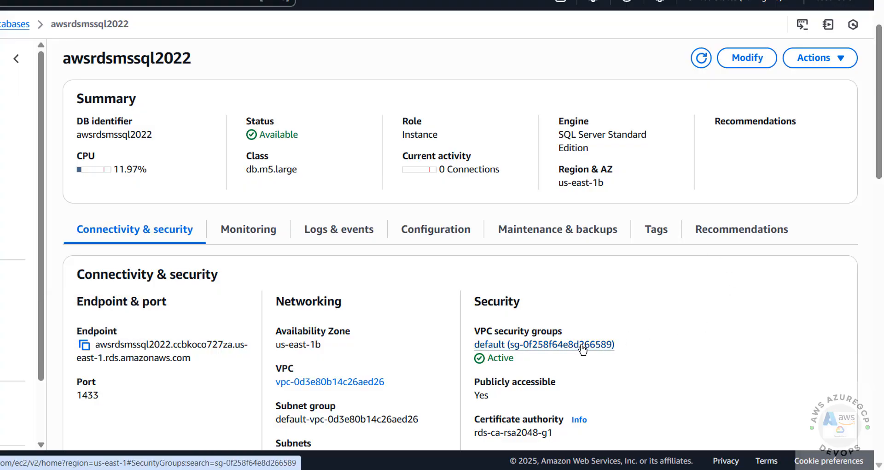
Open the instance's default VPC security group for editing its inbound rules.
{"action": "left_click", "coordinate": [581, 345]}
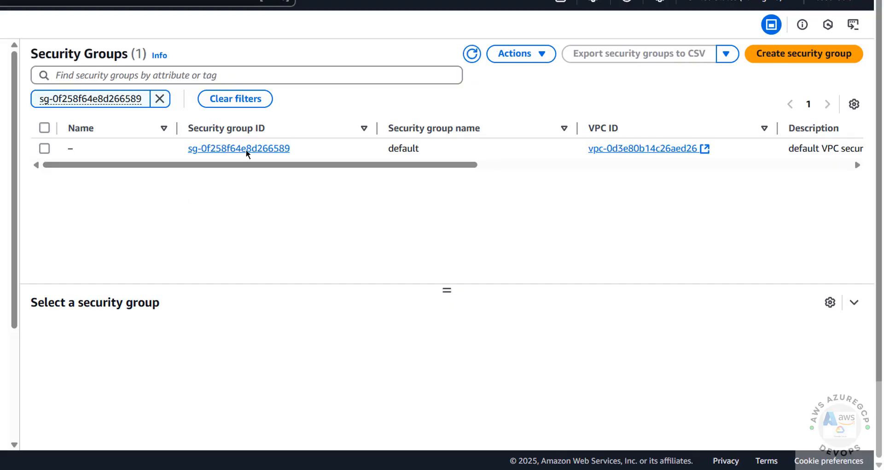
{"action": "left_click", "coordinate": [245, 149]}
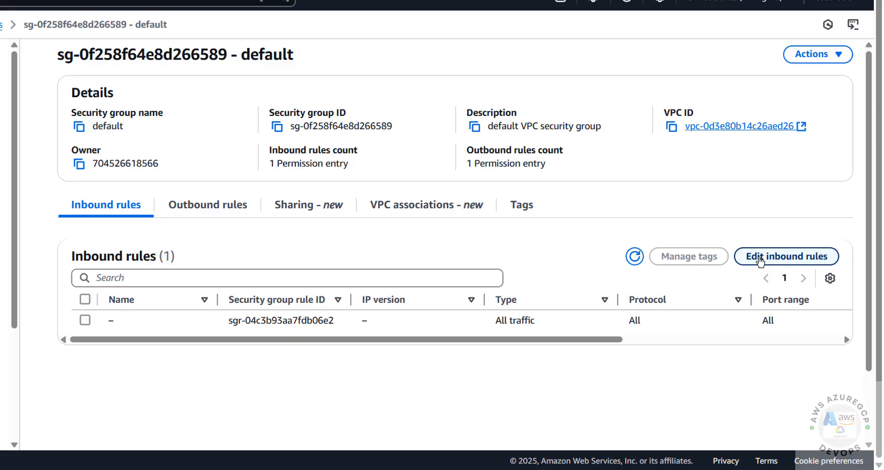
{"action": "left_click", "coordinate": [760, 261]}
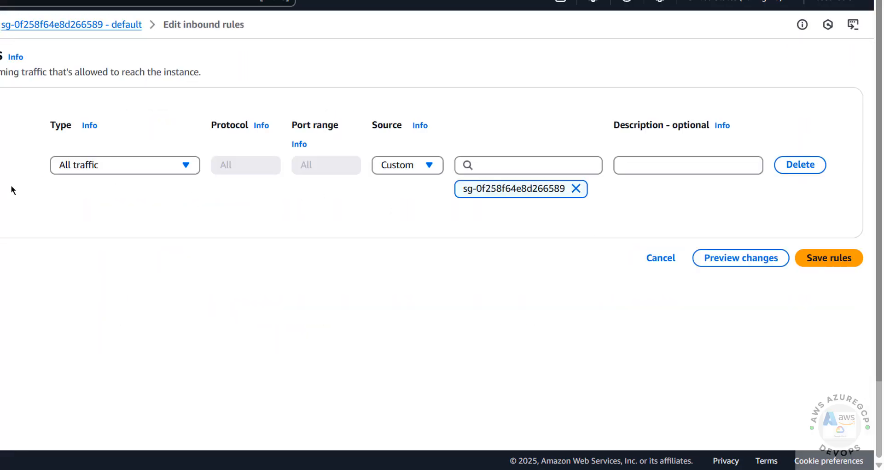
Add an inbound MSSQL rule (TCP 1433) with source My IP and save the rules.
{"action": "left_click", "coordinate": [0, 215]}
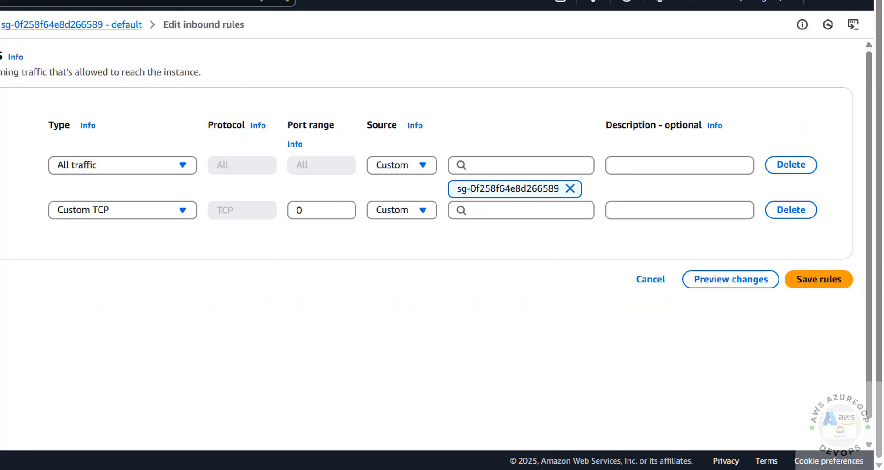
{"action": "left_click", "coordinate": [84, 212]}
{"action": "left_click_drag", "start_coordinate": [192, 263], "coordinate": [188, 372]}
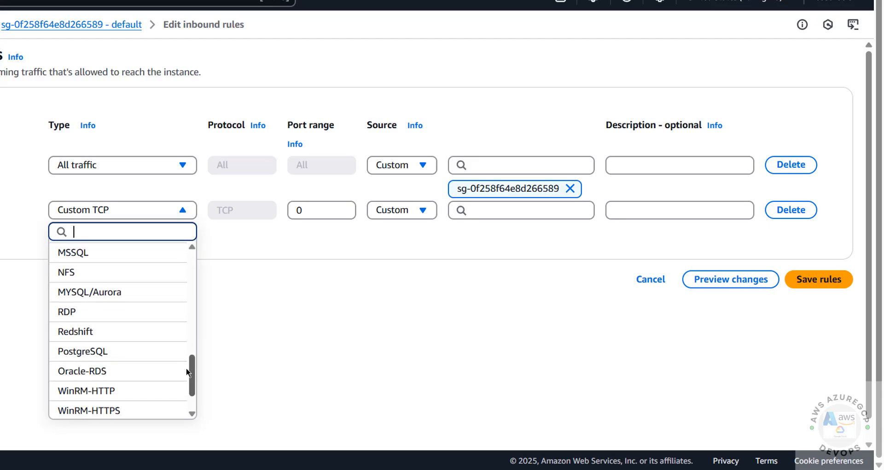
{"action": "scroll", "coordinate": [186, 372], "scroll_direction": "up", "scroll_amount": 2}
{"action": "left_click", "coordinate": [106, 289]}
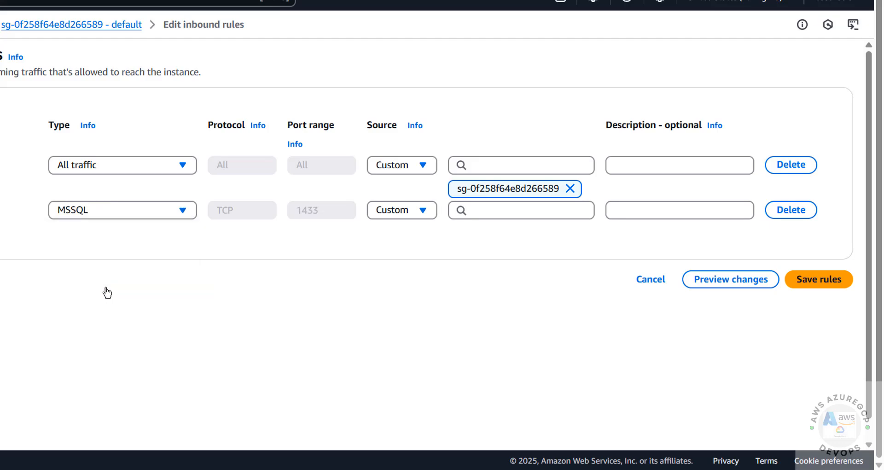
{"action": "left_click", "coordinate": [409, 210]}
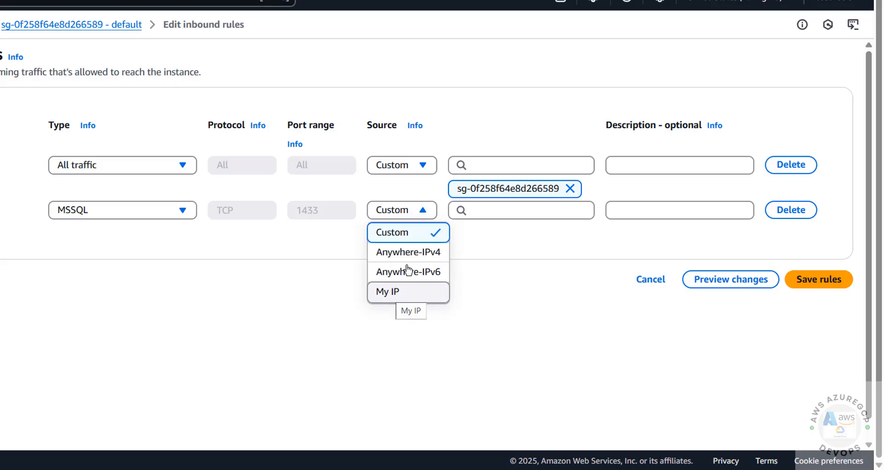
{"action": "left_click", "coordinate": [391, 295]}
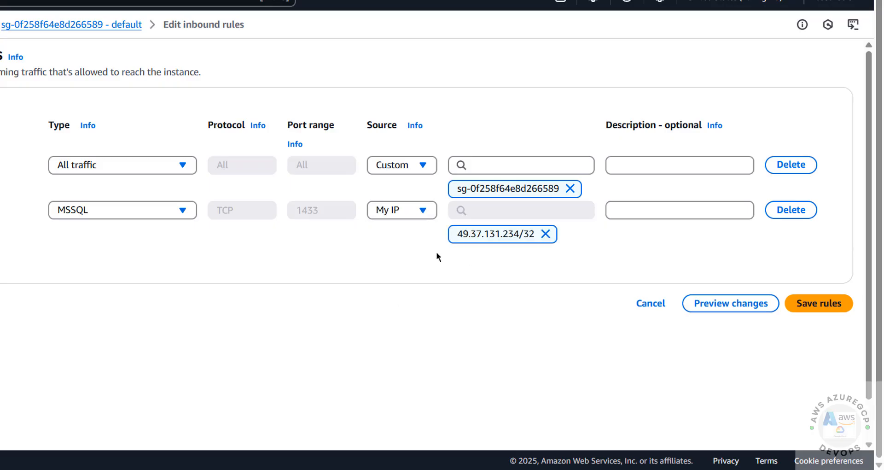
{"action": "left_click", "coordinate": [805, 304]}
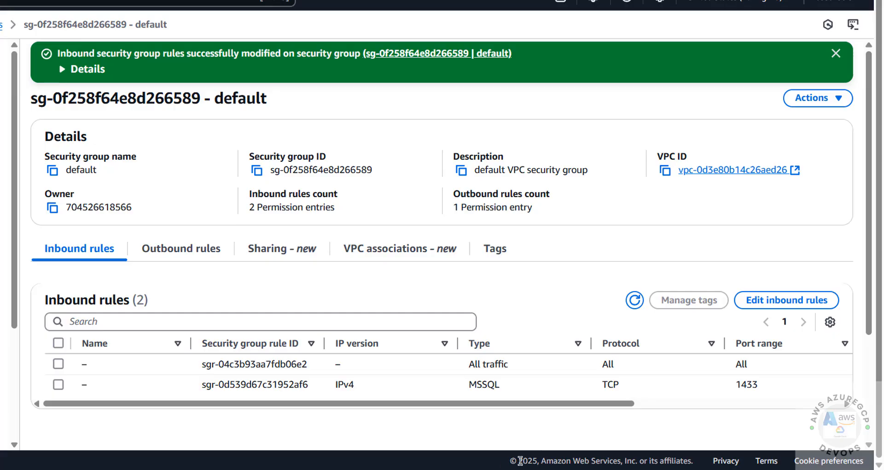
Retry the SSMS connection to the RDS endpoint and expand its Databases folder.
{"action": "mouse_move", "coordinate": [539, 469]}
{"action": "left_click", "coordinate": [609, 420]}
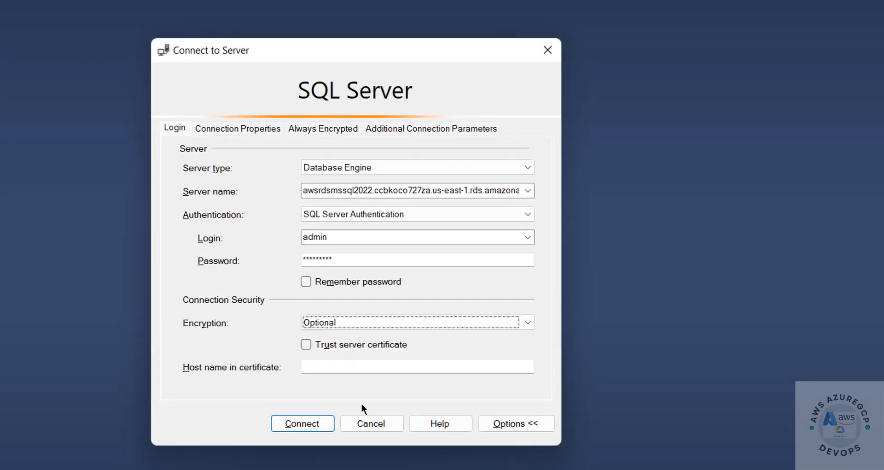
{"action": "left_click", "coordinate": [313, 432]}
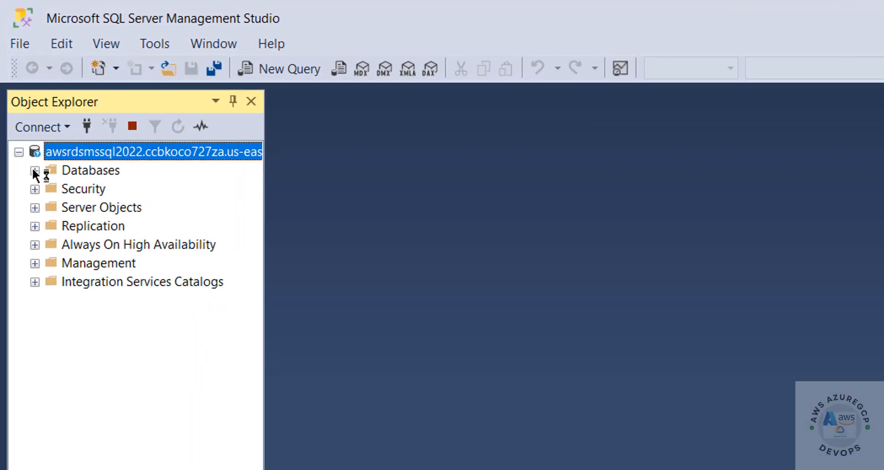
{"action": "left_click", "coordinate": [35, 171]}
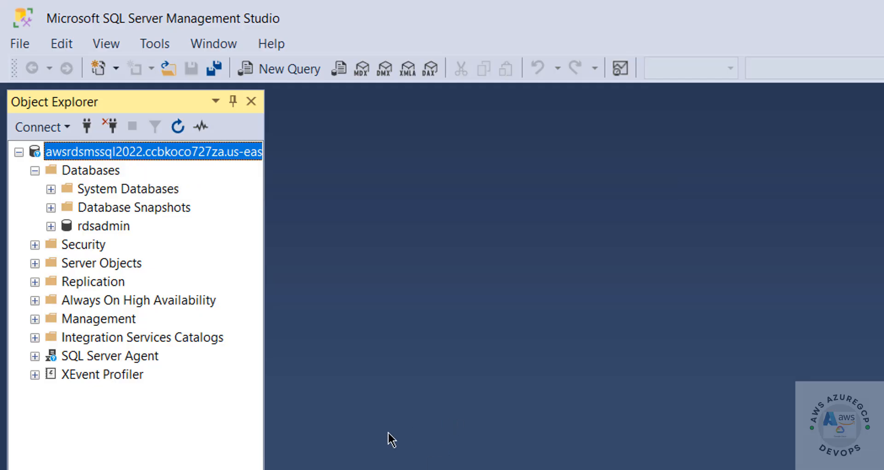
Launch DBeaver from the Start menu.
{"action": "key", "text": "super"}
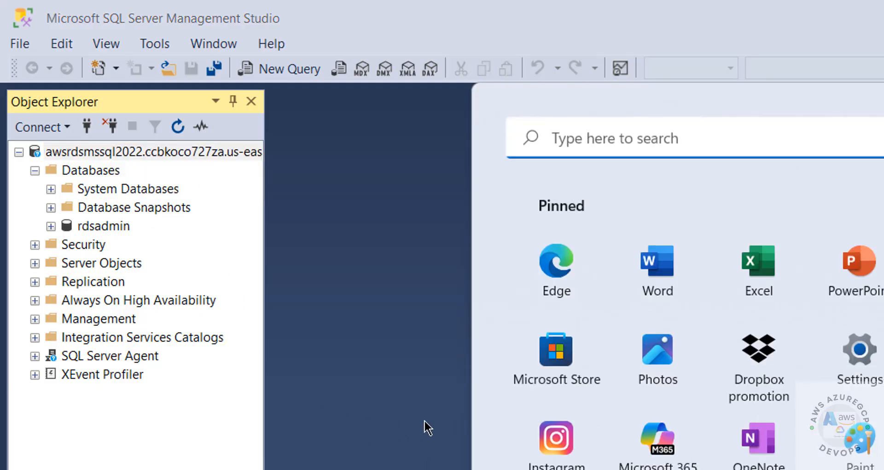
{"action": "type", "text": "dbea"}
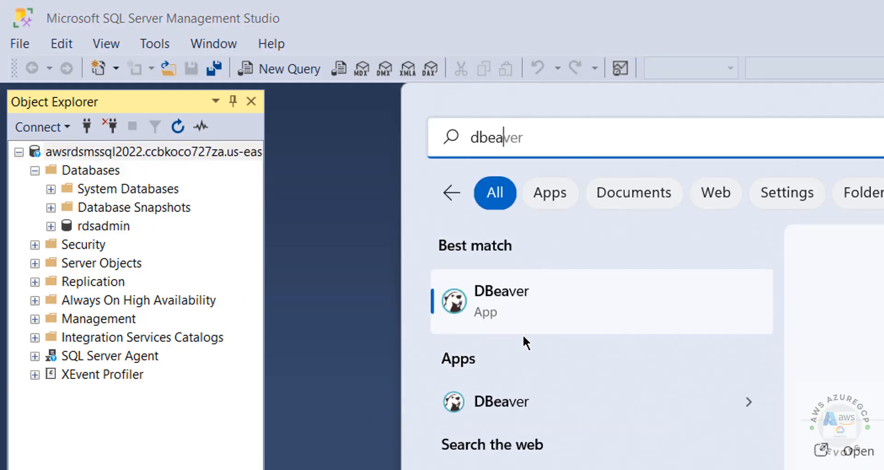
{"action": "left_click", "coordinate": [523, 316]}
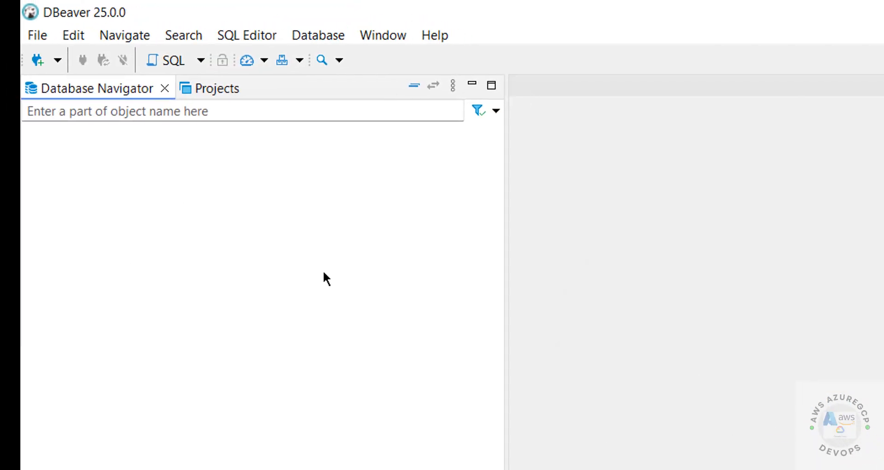
Start a new SQL Server connection and replace localhost with the RDS endpoint as Host.
{"action": "left_click", "coordinate": [17, 65]}
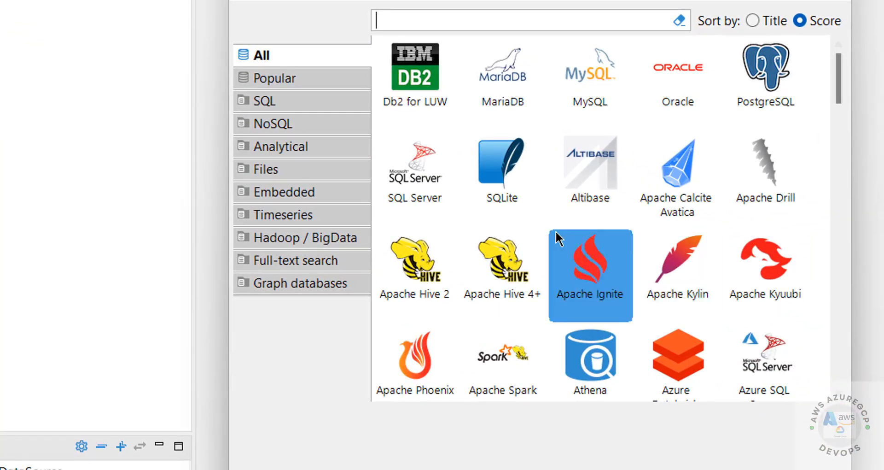
{"action": "left_click", "coordinate": [424, 172]}
{"action": "left_click", "coordinate": [607, 469]}
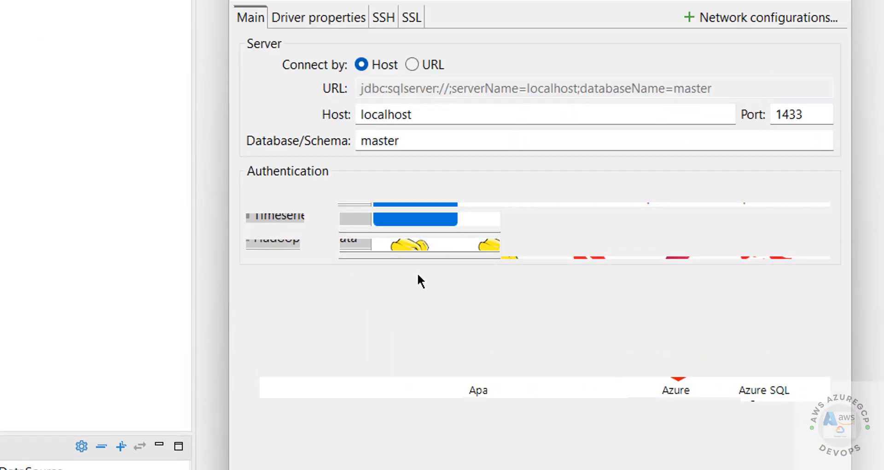
{"action": "left_click", "coordinate": [413, 111]}
{"action": "left_click_drag", "start_coordinate": [413, 110], "coordinate": [325, 111]}
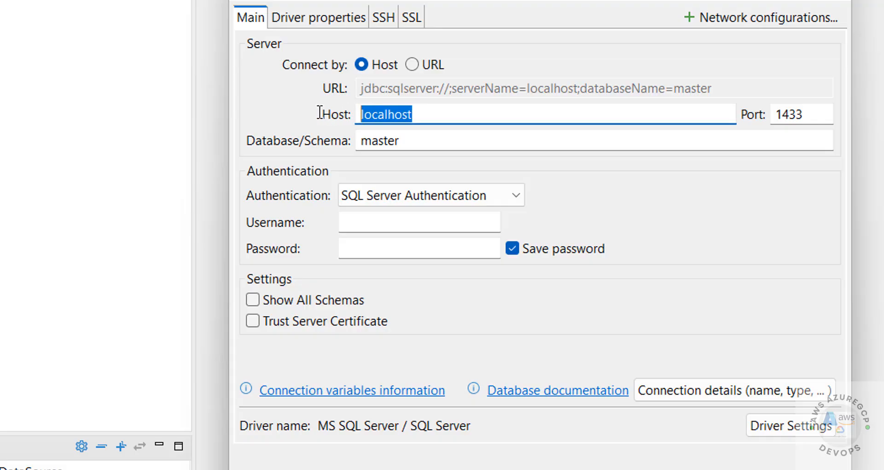
{"action": "type", "text": "awsrdsmssql2022.ccbkoco727za.us-east-1.rds.amazonaws.com"}
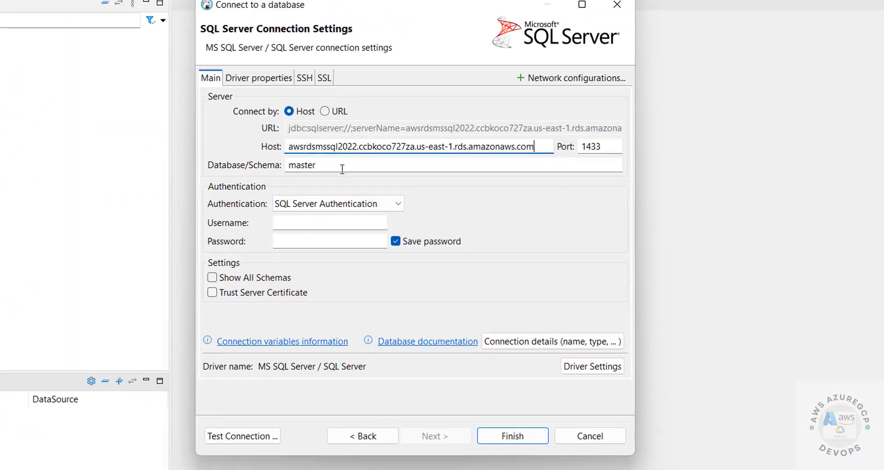
Set the connection to database master with username admin and the master password.
{"action": "double_click", "coordinate": [341, 168]}
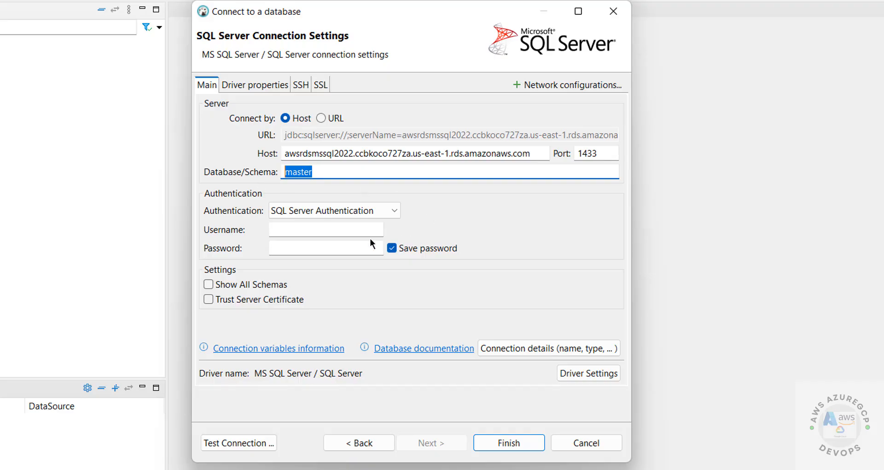
{"action": "left_click", "coordinate": [317, 231]}
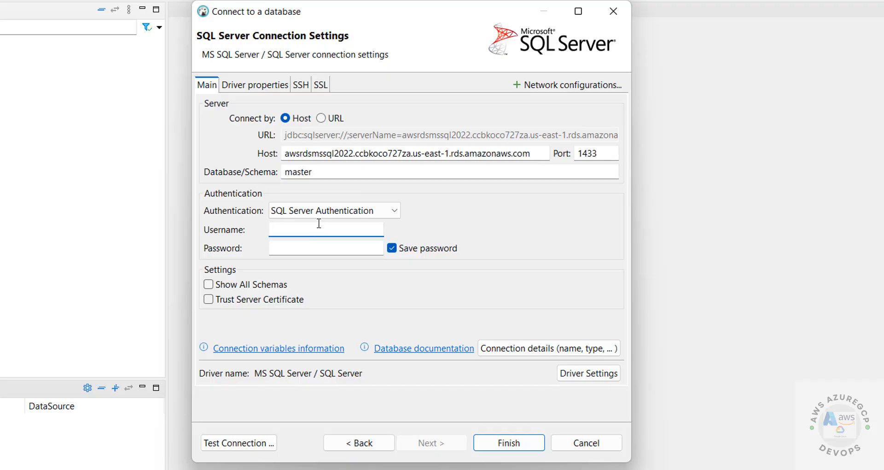
{"action": "type", "text": "admin"}
{"action": "key", "text": "Tab"}
{"action": "type", "text": "•••••"}
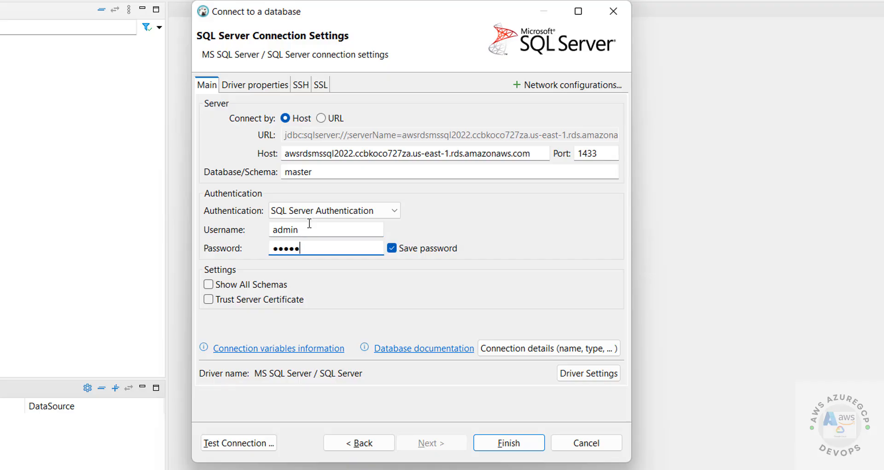
{"action": "type", "text": "•••"}
Test the connection successfully, finish setup, and expand the new master connection.
{"action": "left_click", "coordinate": [253, 443]}
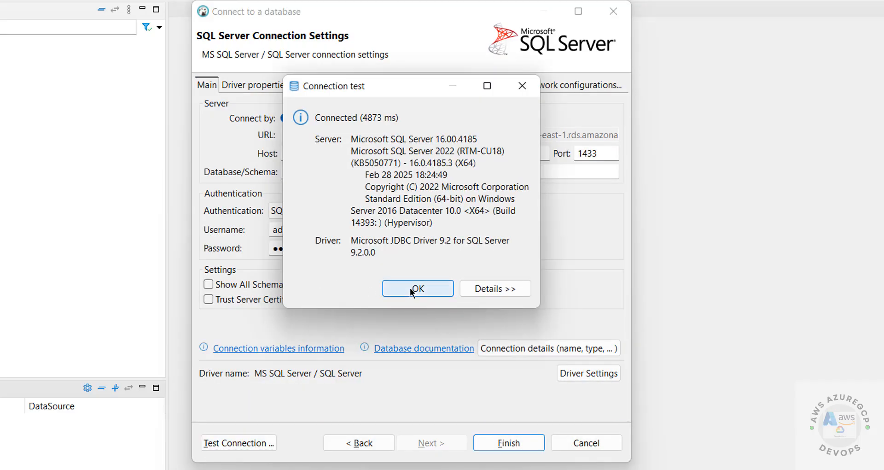
{"action": "left_click", "coordinate": [411, 290]}
{"action": "left_click", "coordinate": [509, 442]}
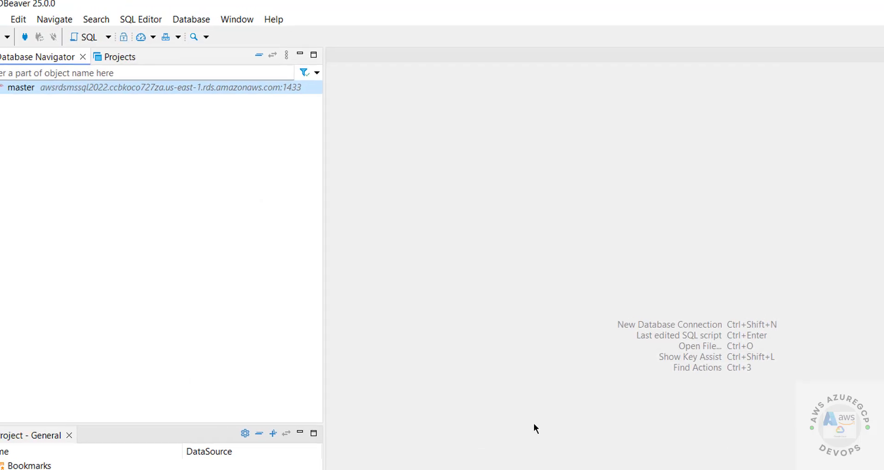
{"action": "left_click", "coordinate": [7, 94]}
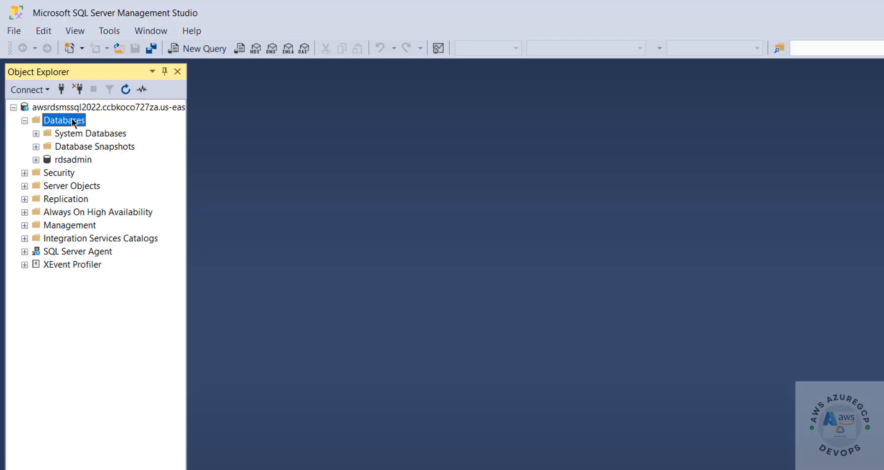
Use New Database on the Databases folder to create a database named abac.
{"action": "right_click", "coordinate": [72, 121]}
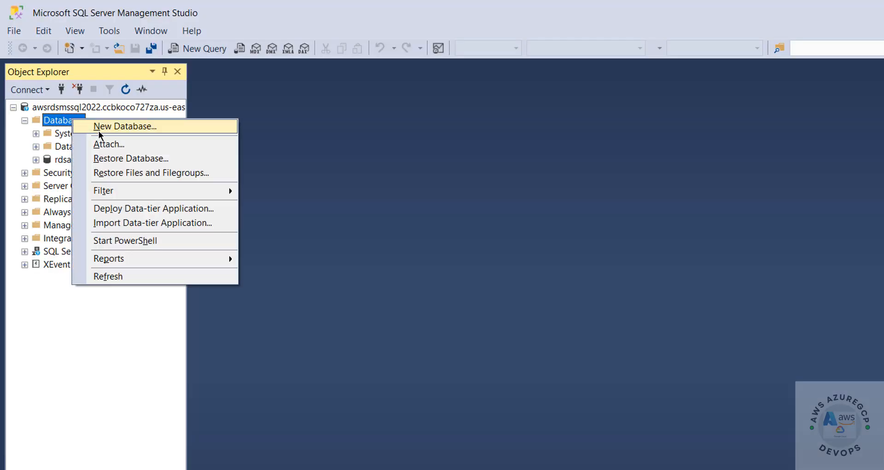
{"action": "left_click", "coordinate": [99, 125]}
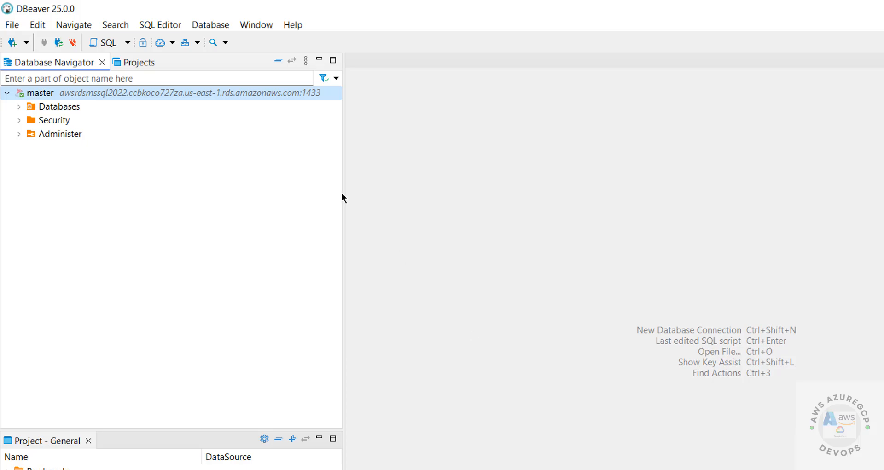
{"action": "left_click", "coordinate": [19, 106]}
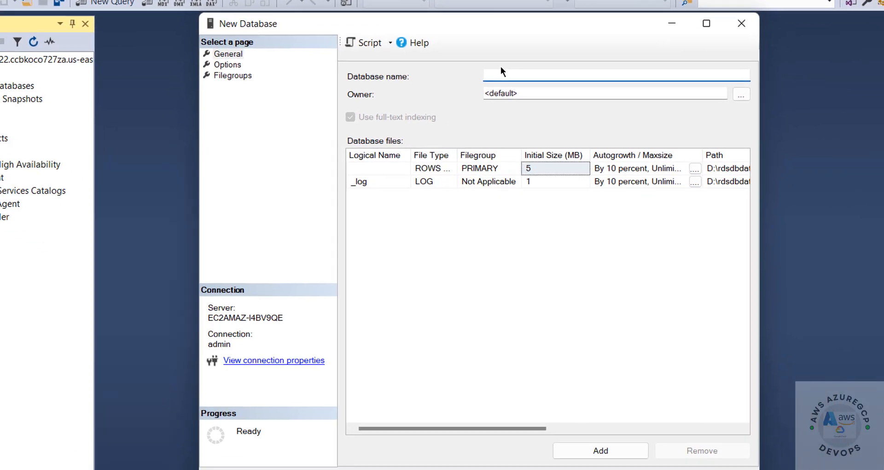
{"action": "type", "text": "abac"}
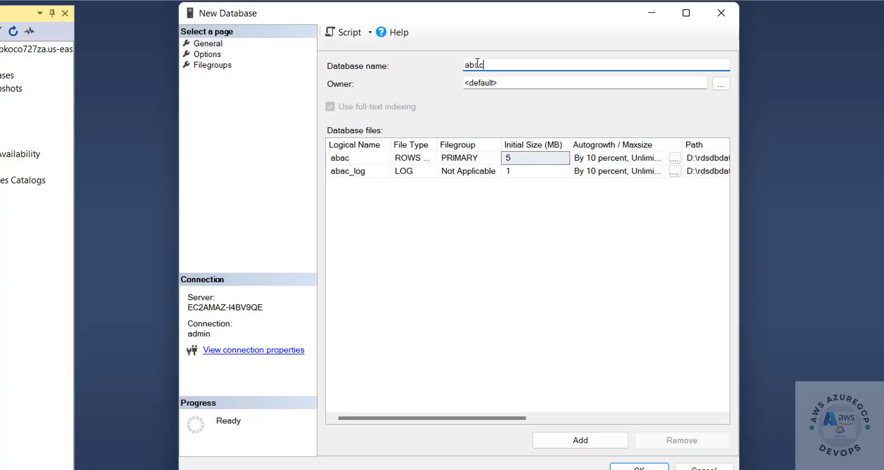
{"action": "left_click", "coordinate": [631, 465]}
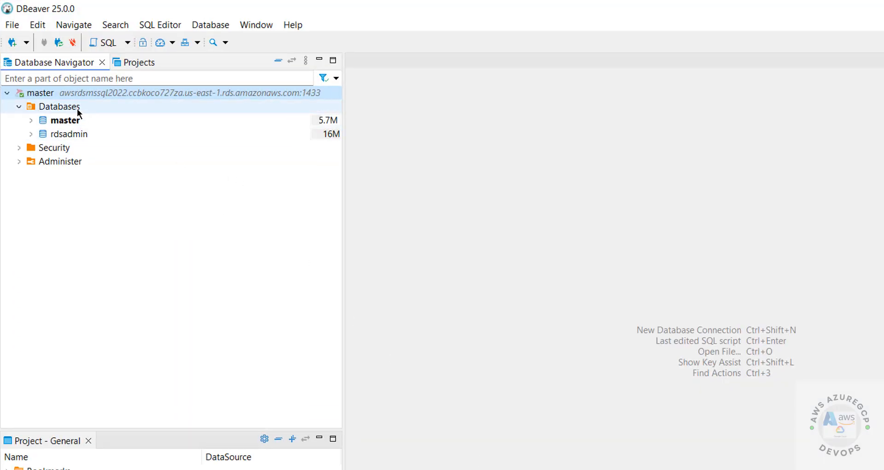
Refresh the Databases folder in DBeaver's navigator so abac is listed.
{"action": "right_click", "coordinate": [76, 108]}
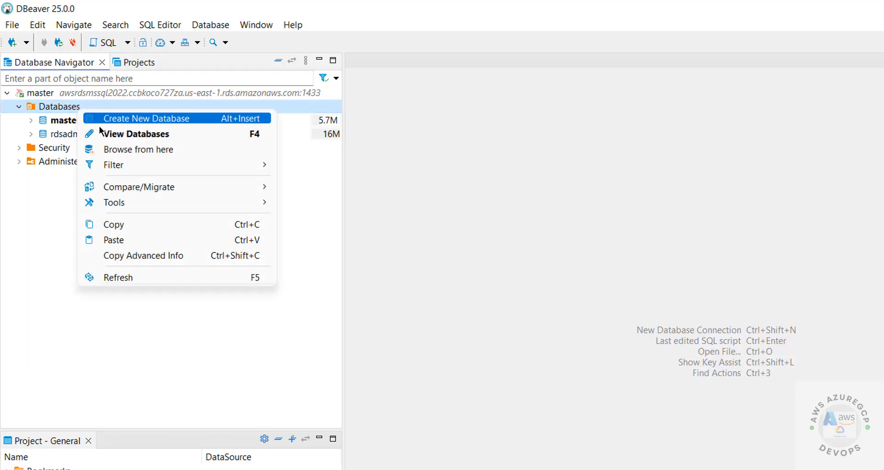
{"action": "left_click", "coordinate": [133, 277]}
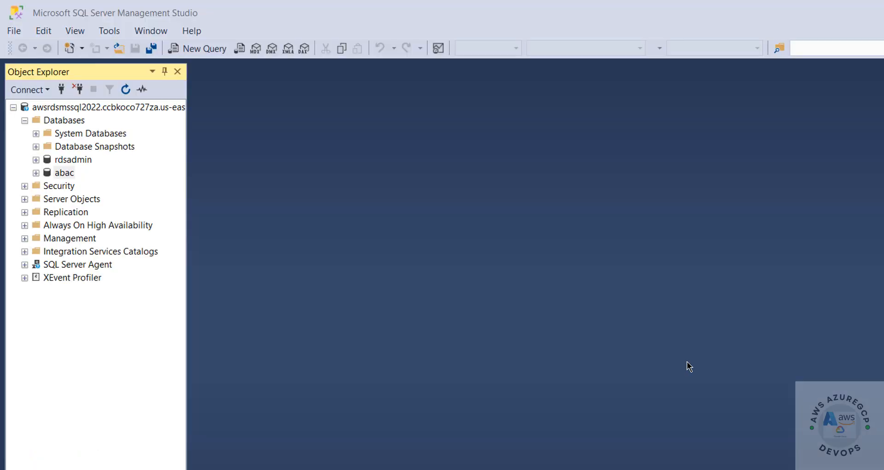
{"action": "left_click", "coordinate": [63, 174]}
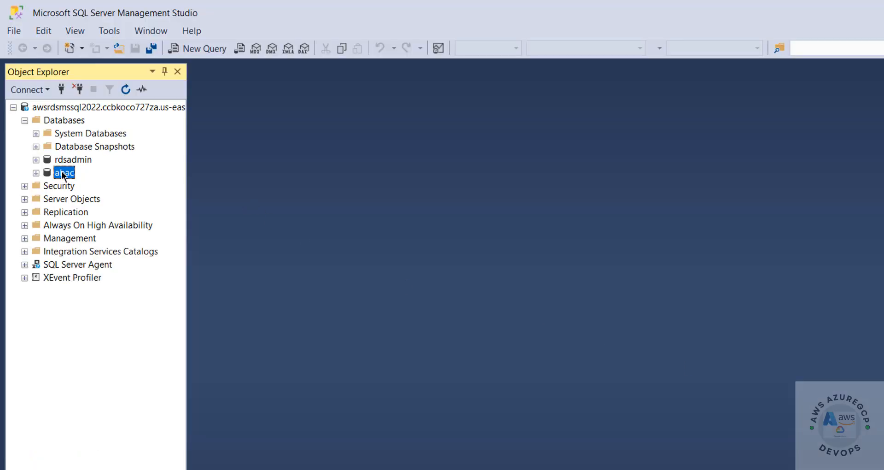
{"action": "left_click", "coordinate": [208, 48]}
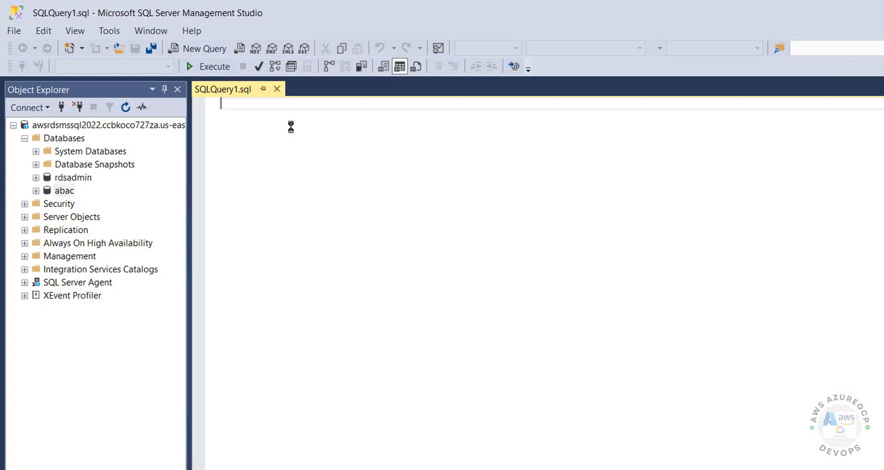
{"action": "type", "text": "select"}
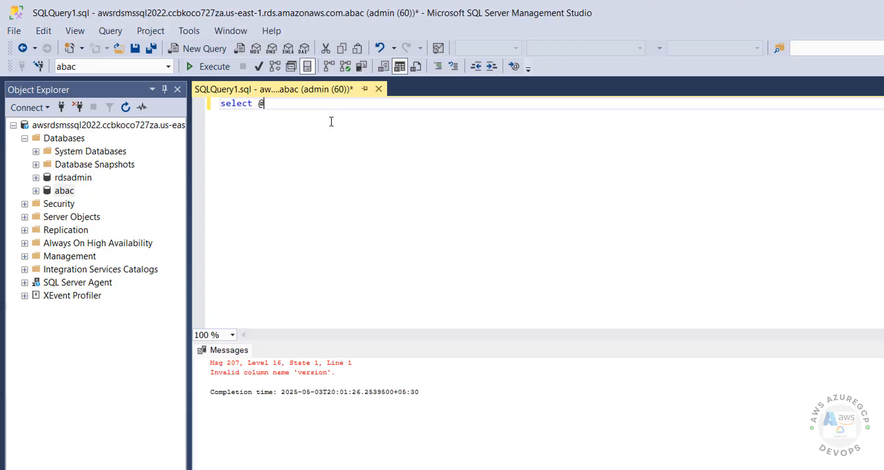
{"action": "type", "text": "@version"}
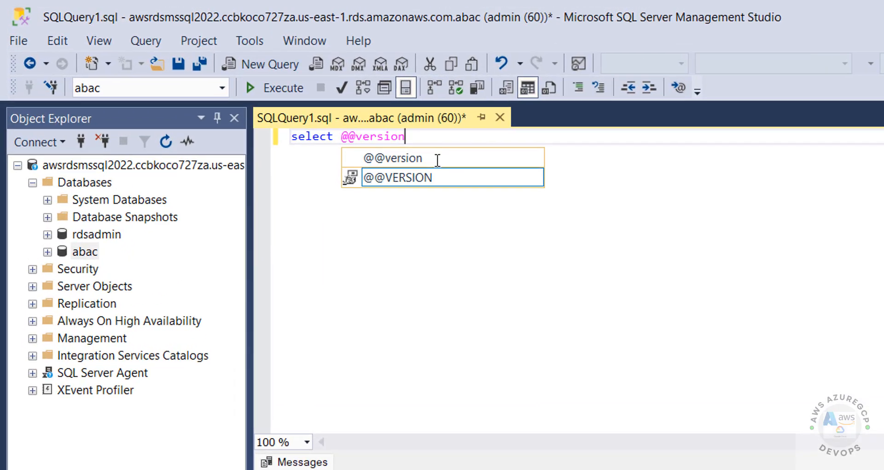
{"action": "key", "text": "ctrl+a"}
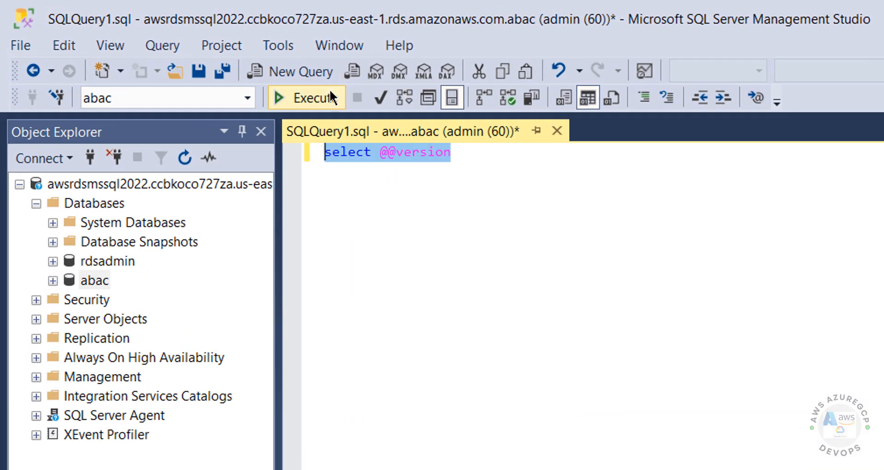
{"action": "left_click", "coordinate": [313, 97]}
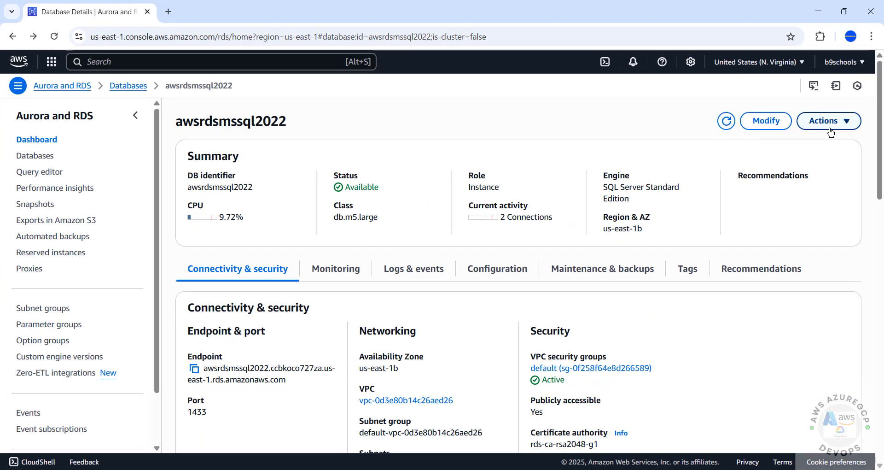
{"action": "left_click", "coordinate": [829, 124]}
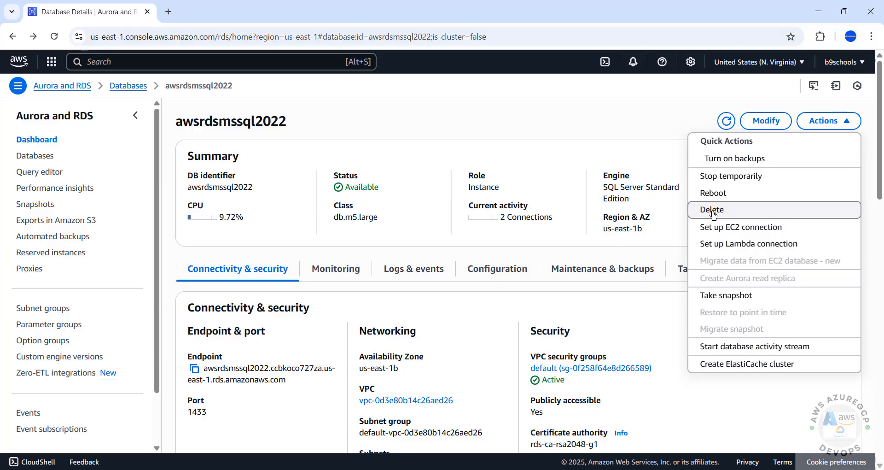
{"action": "left_click", "coordinate": [593, 137]}
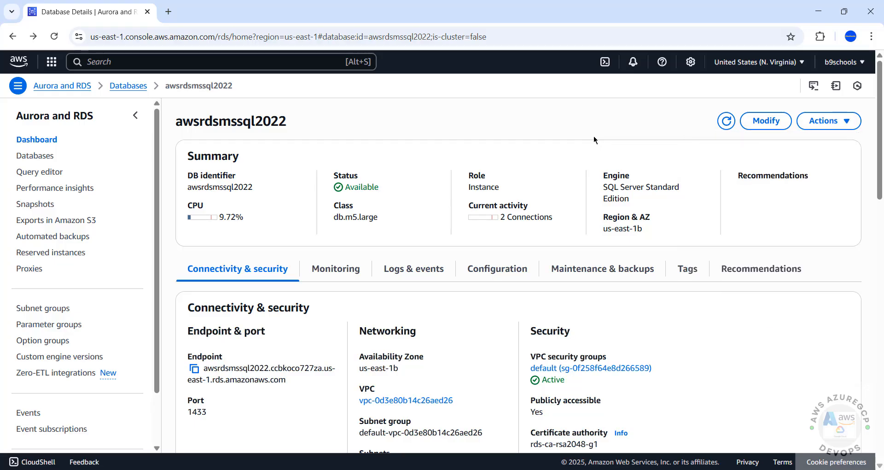